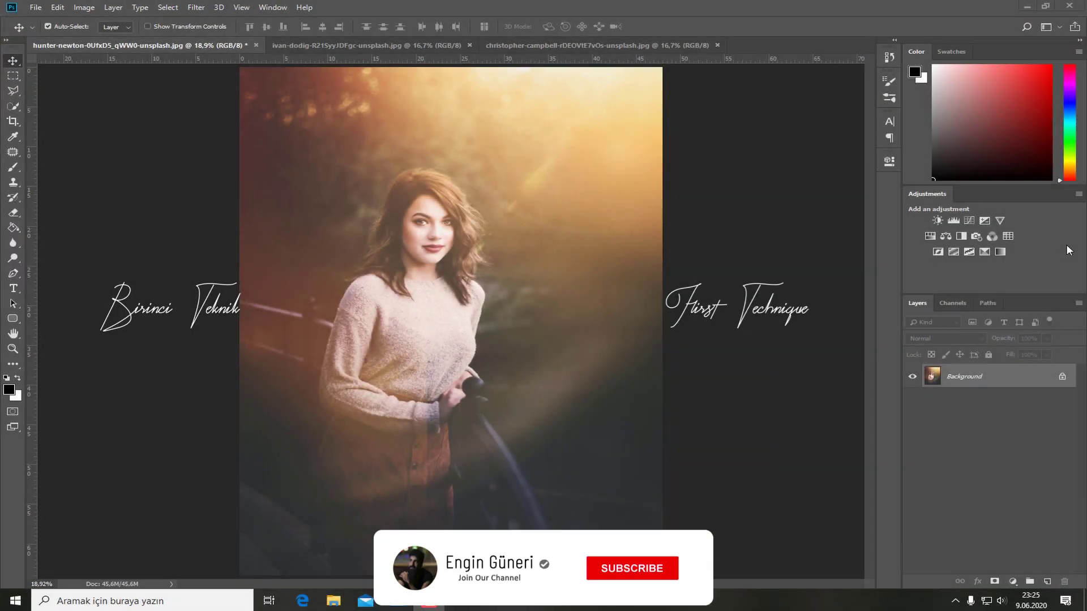
# Copy the first portrait's Background layer to a new Layer 1 with Ctrl+J.
pyautogui.click(1031, 376)
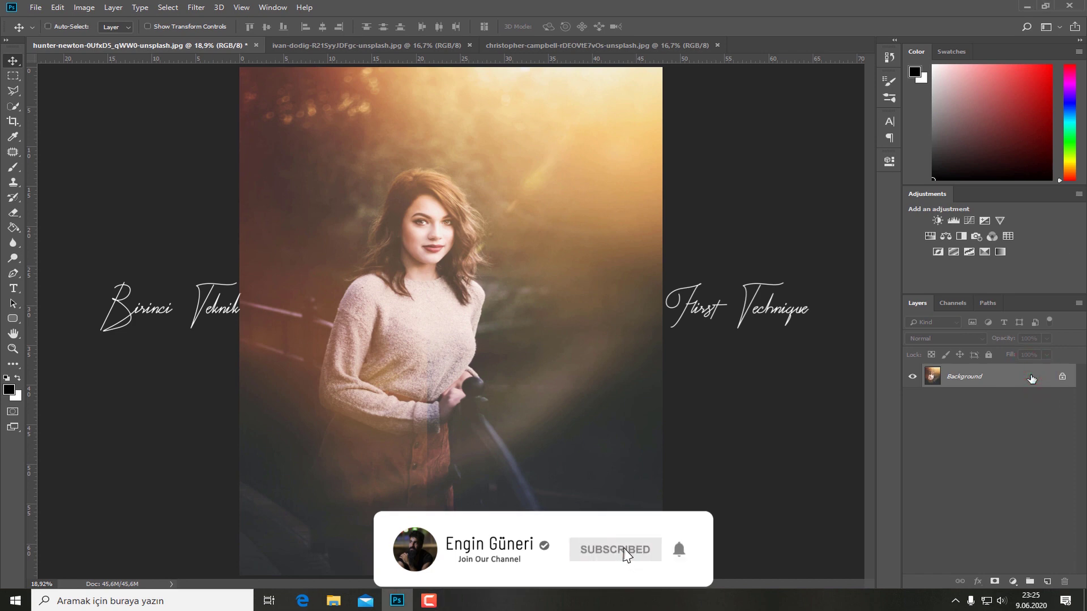
pyautogui.hotkey('ctrl', 'j')
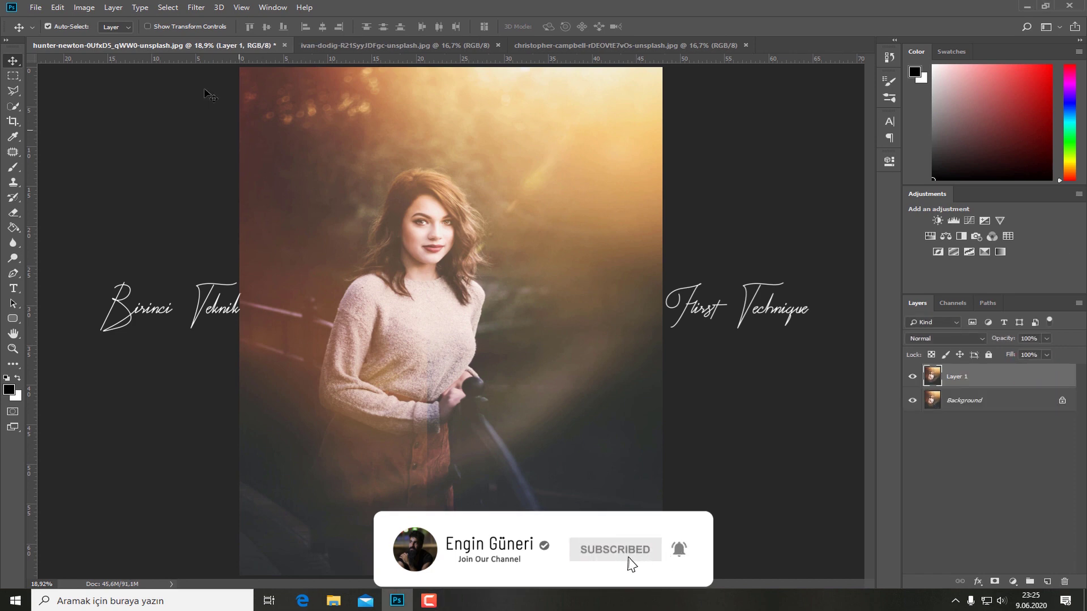
# Run the High Pass filter on Layer 1 with a radius of about 3.9 pixels.
pyautogui.click(196, 8)
pyautogui.moveTo(206, 239)
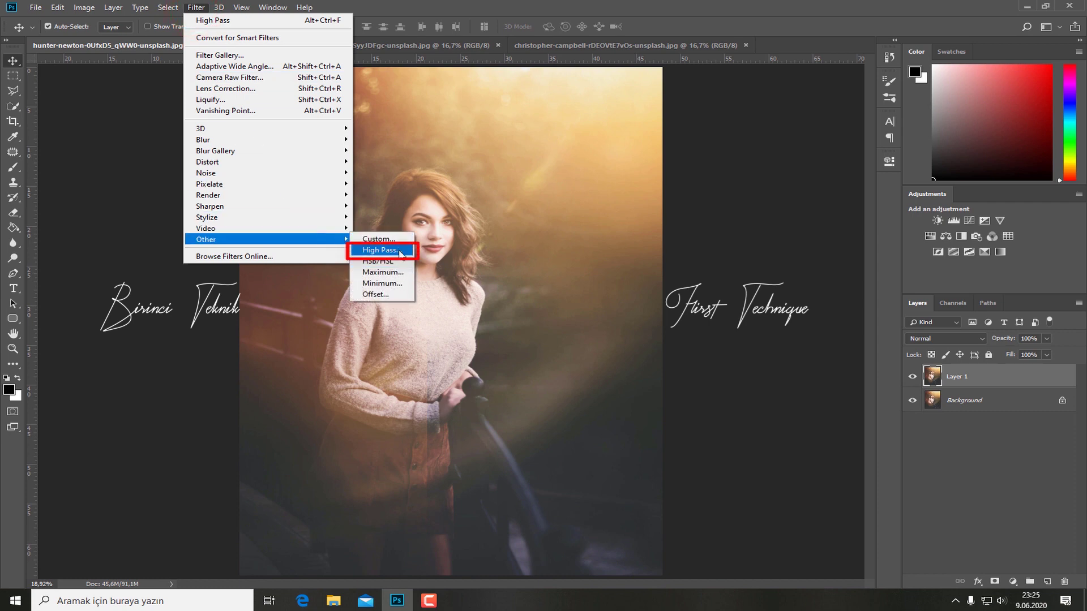
pyautogui.click(380, 250)
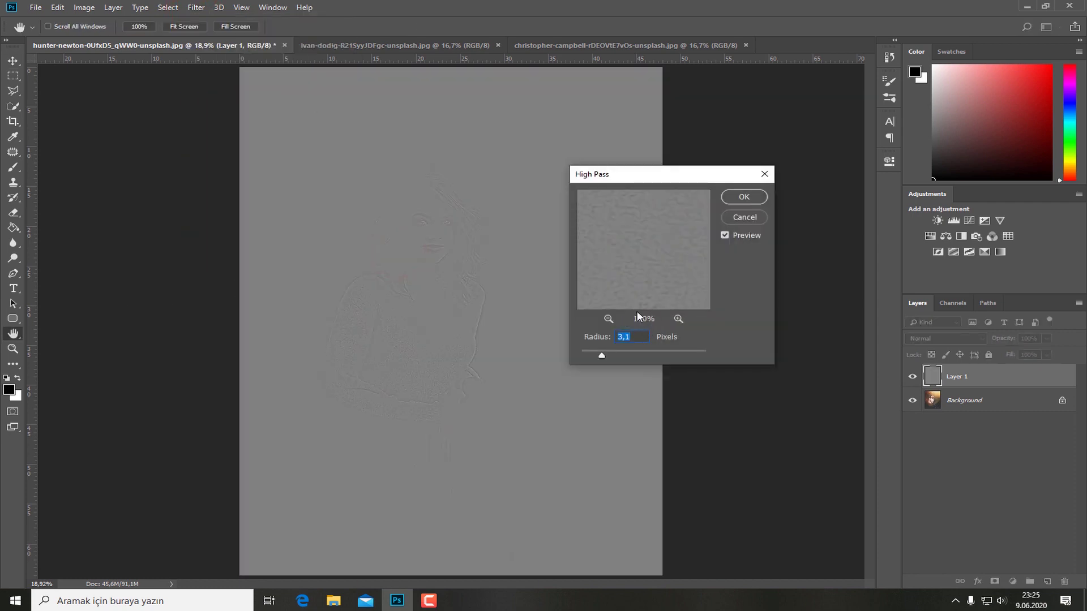
pyautogui.moveTo(602, 354); pyautogui.dragTo(600, 362)
pyautogui.click(744, 197)
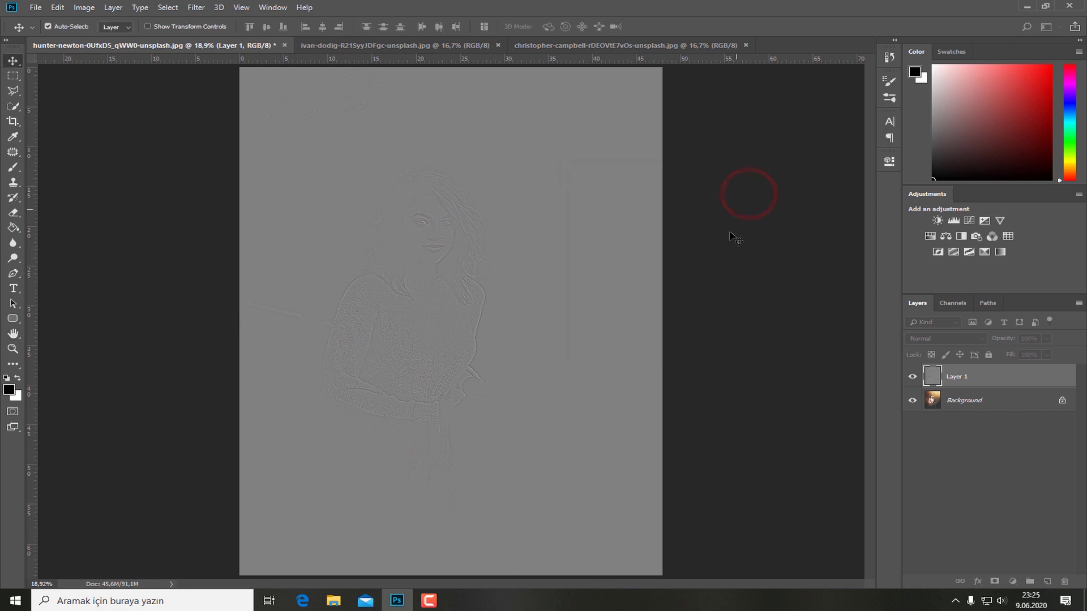
# Set Layer 1's blend mode to Vivid Light and hide the layer to compare.
pyautogui.click(943, 339)
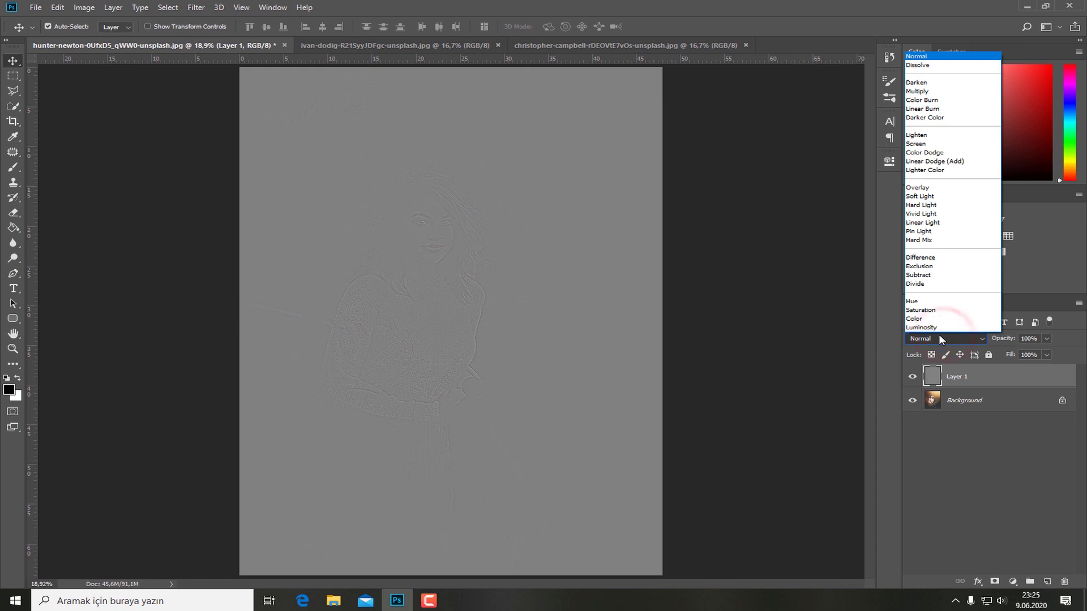
pyautogui.click(960, 215)
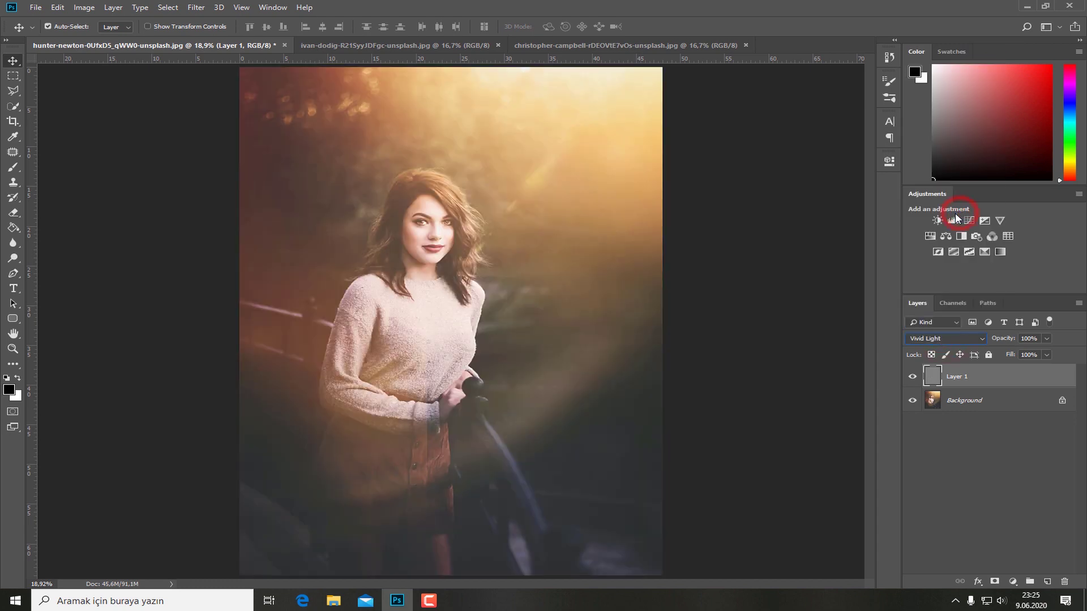
pyautogui.click(913, 378)
# Zoom into the face, toggle Layer 1 to compare sharpening, then fit the image on screen.
pyautogui.scroll(1, 431, 229)
pyautogui.scroll(1, 434, 232)
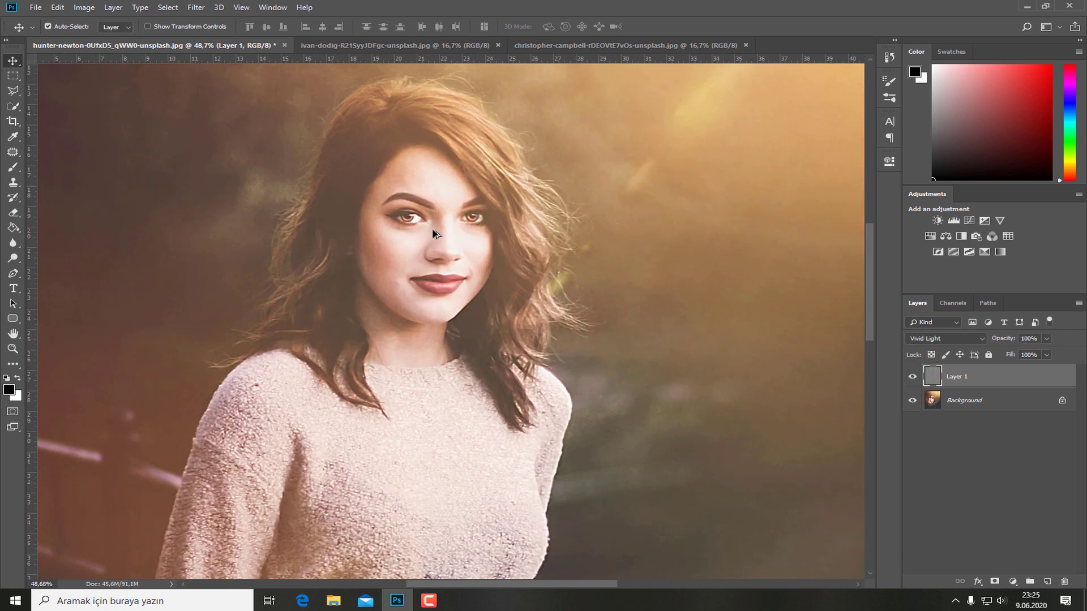
pyautogui.moveTo(433, 229); pyautogui.dragTo(502, 343)
pyautogui.click(517, 363)
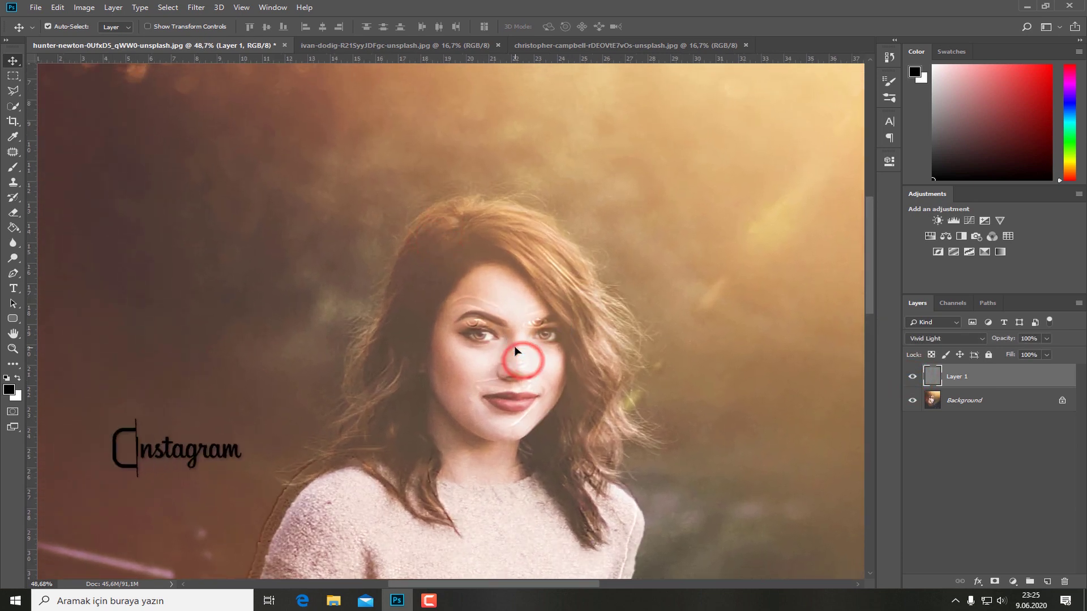
pyautogui.click(912, 377)
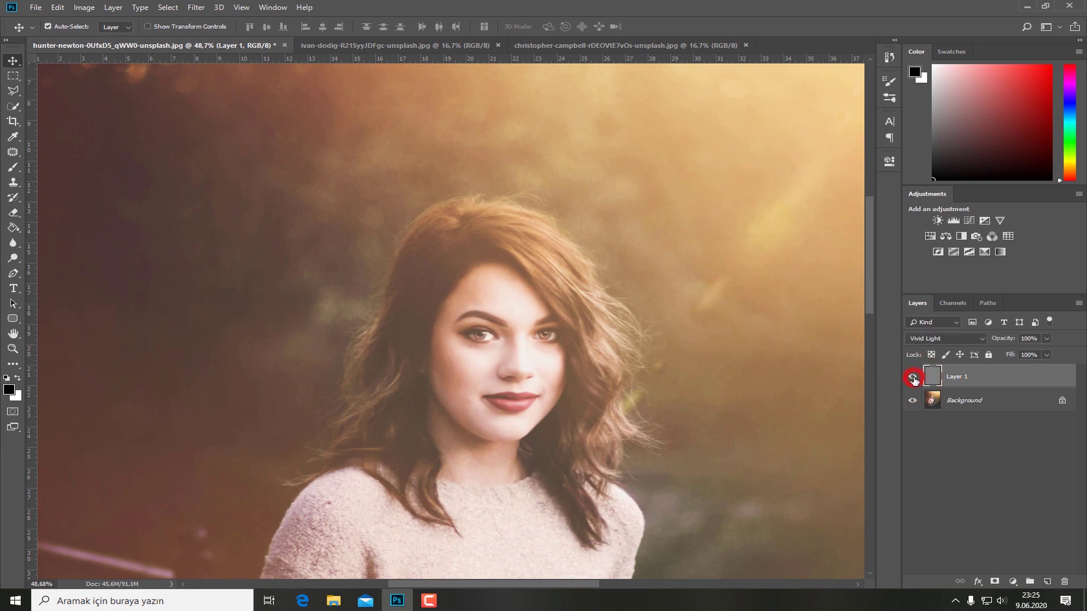
pyautogui.hotkey('ctrl', '0')
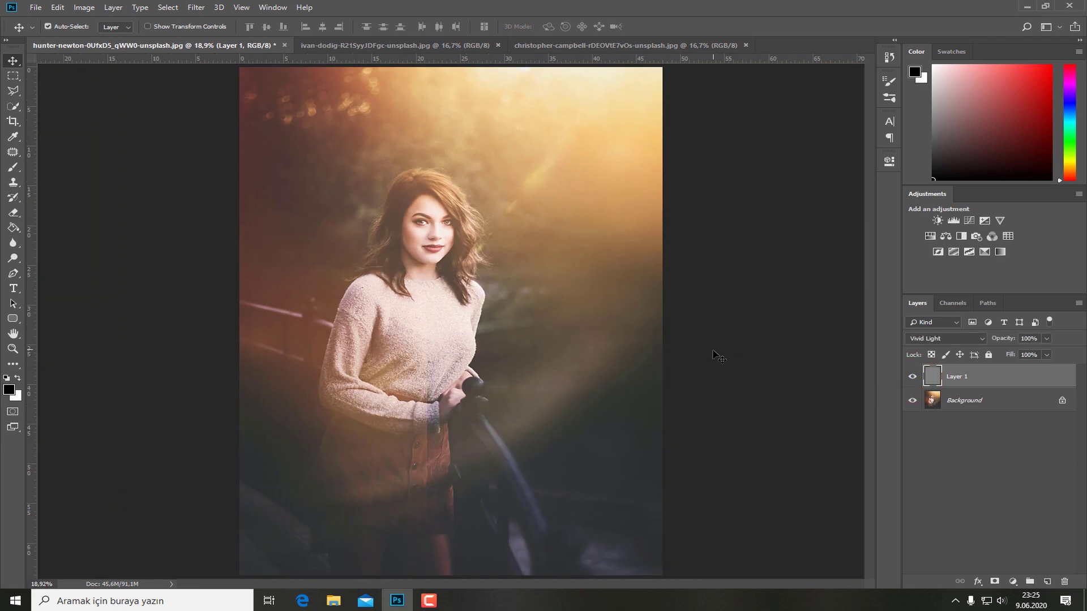
# On the ivan-dodig portrait, put a copy of the Background into Group 1.
pyautogui.click(404, 46)
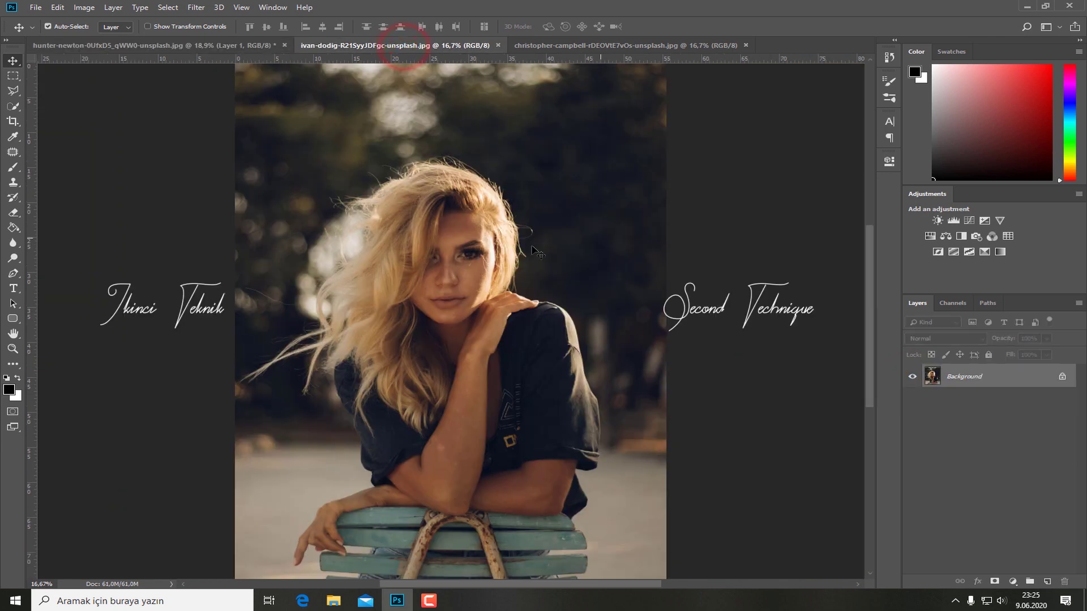
pyautogui.click(1040, 383)
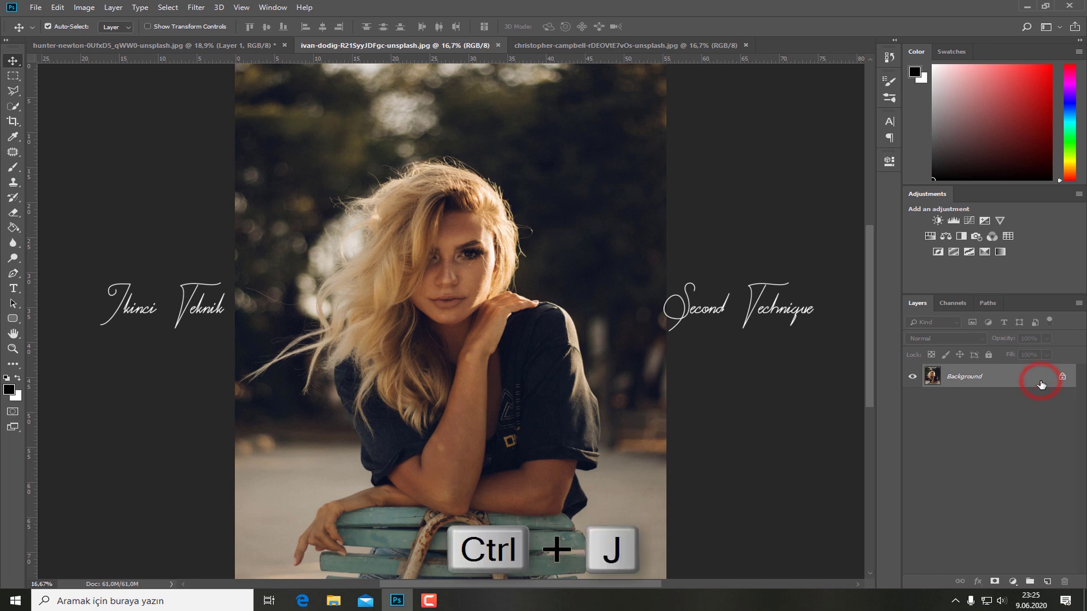
pyautogui.hotkey('ctrl', 'g')
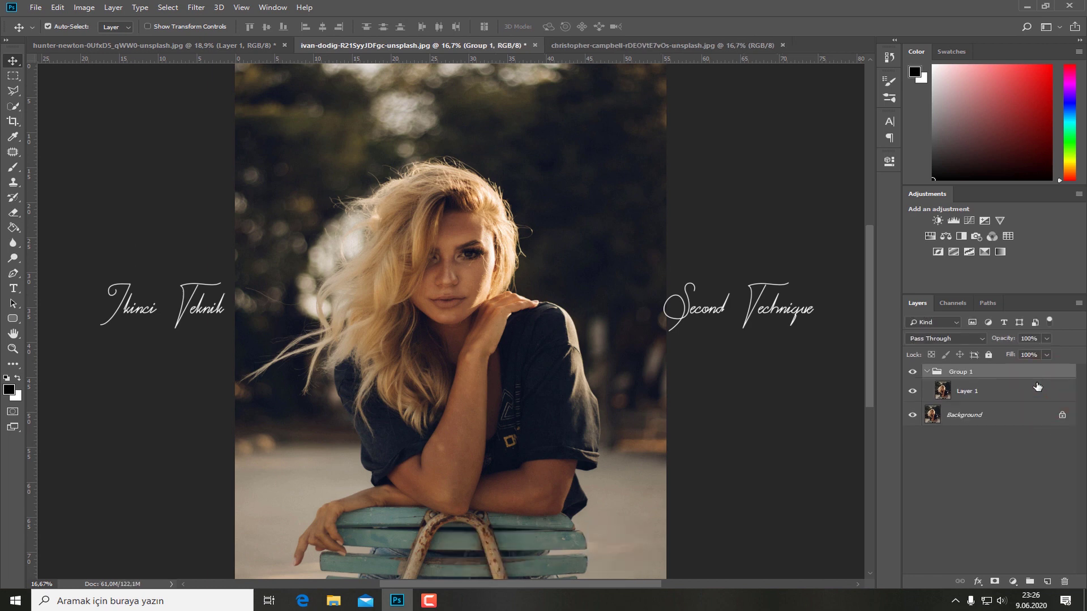
pyautogui.click(992, 390)
pyautogui.click(989, 375)
# Expand Group 1 and duplicate Layer 1 inside it as Layer 1 copy.
pyautogui.click(926, 372)
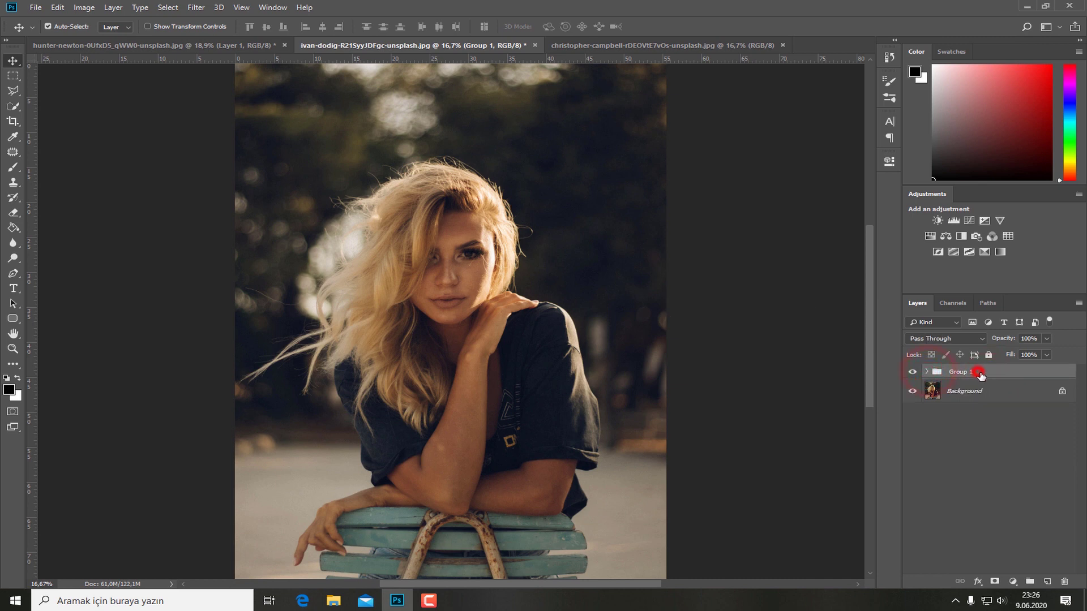
pyautogui.click(926, 372)
pyautogui.click(997, 391)
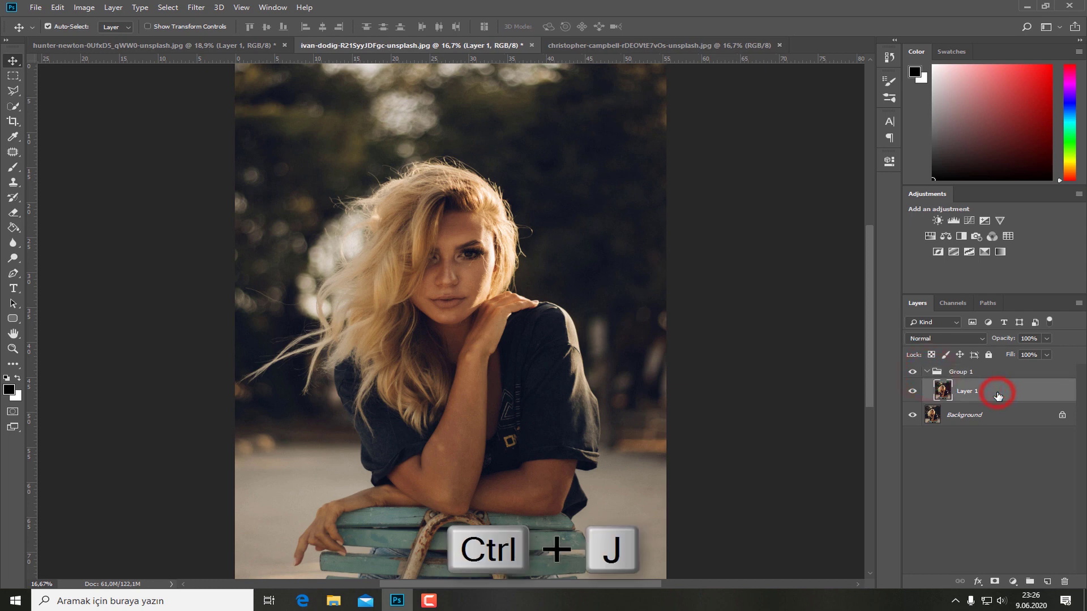
pyautogui.hotkey('ctrl', 'j')
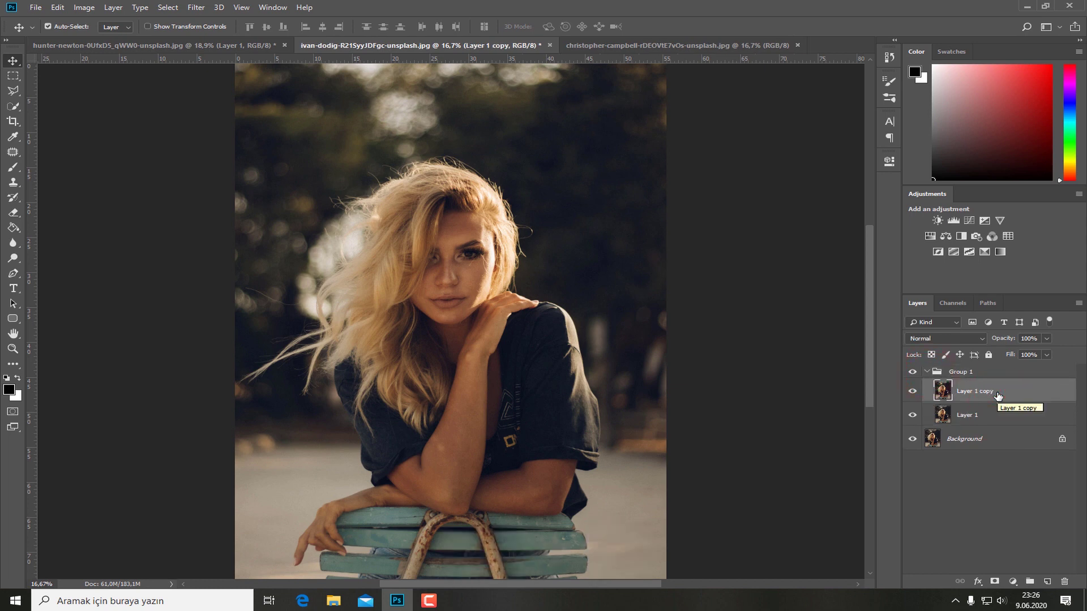
pyautogui.click(996, 372)
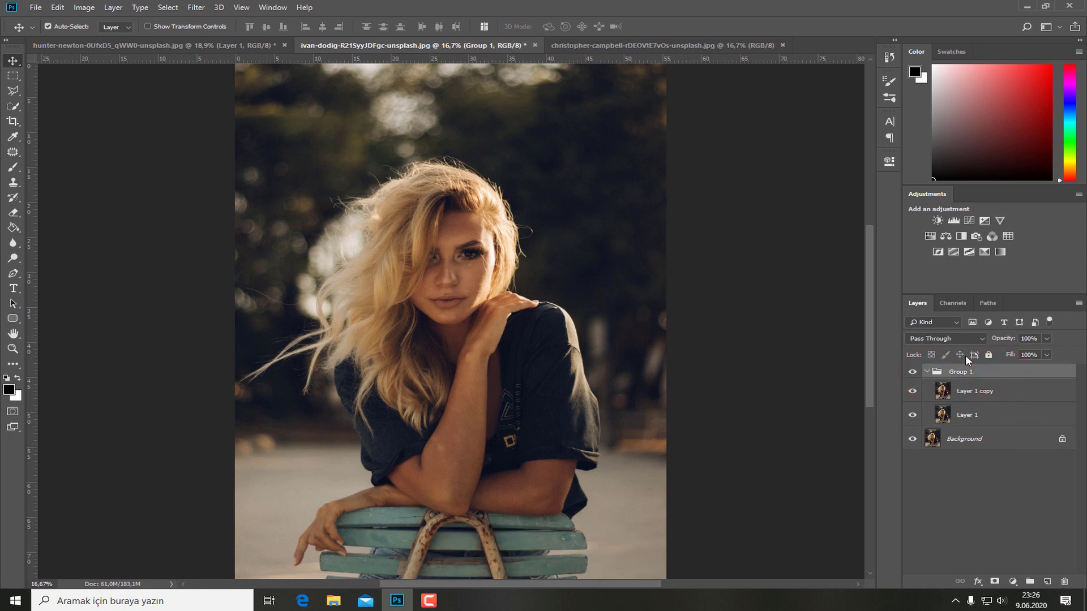
pyautogui.click(955, 337)
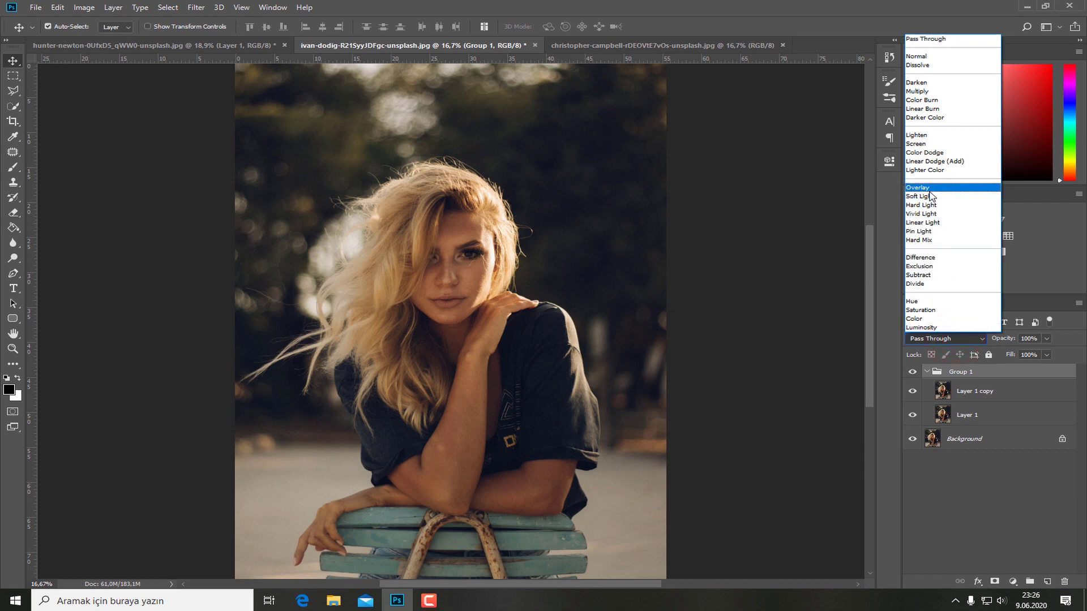
# Blend Group 1 in Overlay and the Layer 1 copy inside it in Vivid Light.
pyautogui.click(947, 189)
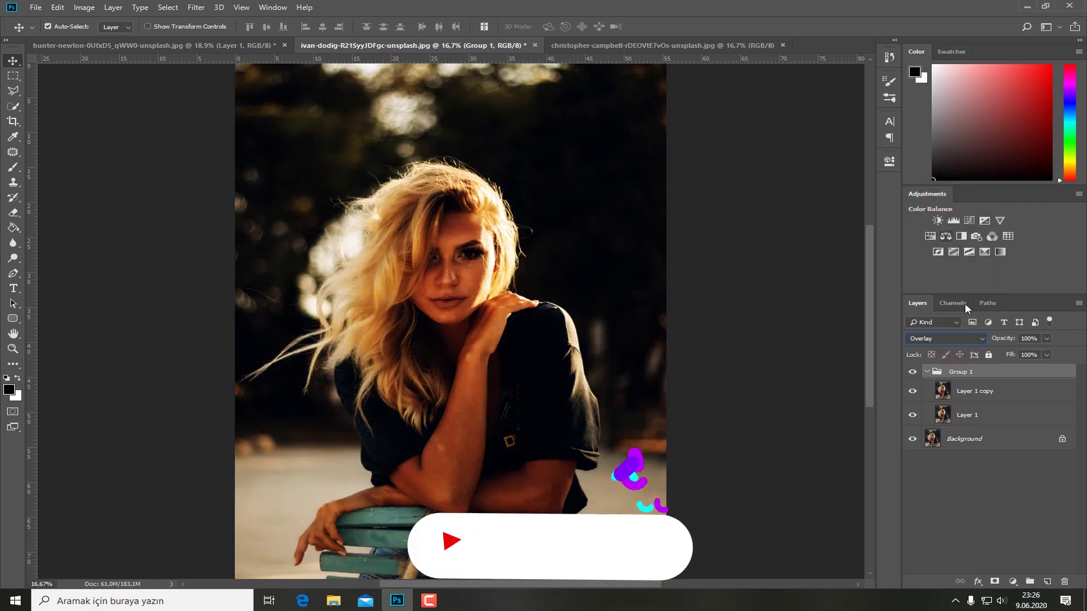
pyautogui.click(1019, 391)
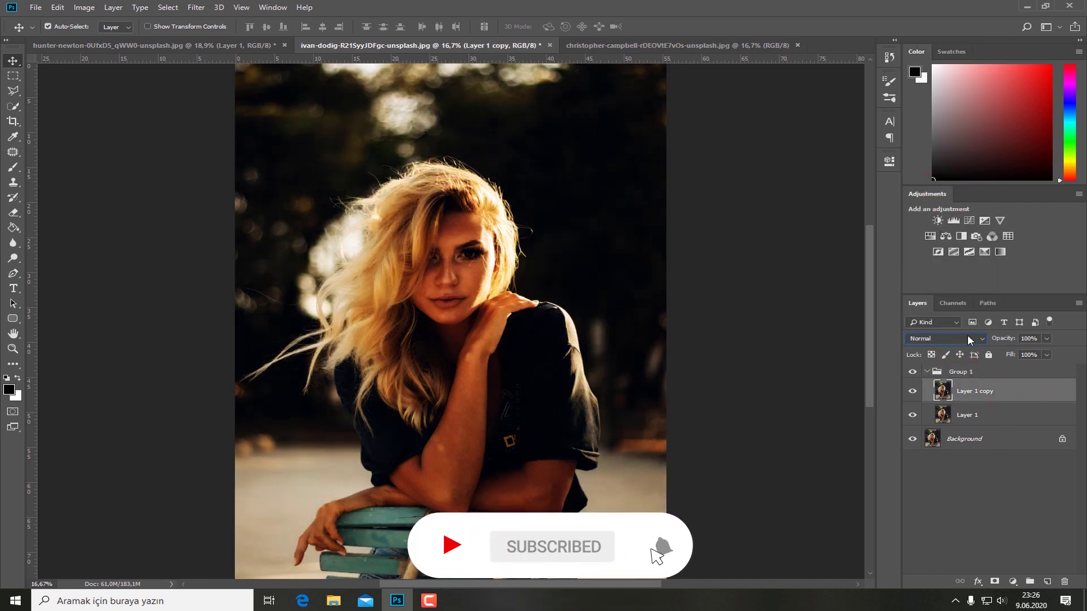
pyautogui.click(967, 338)
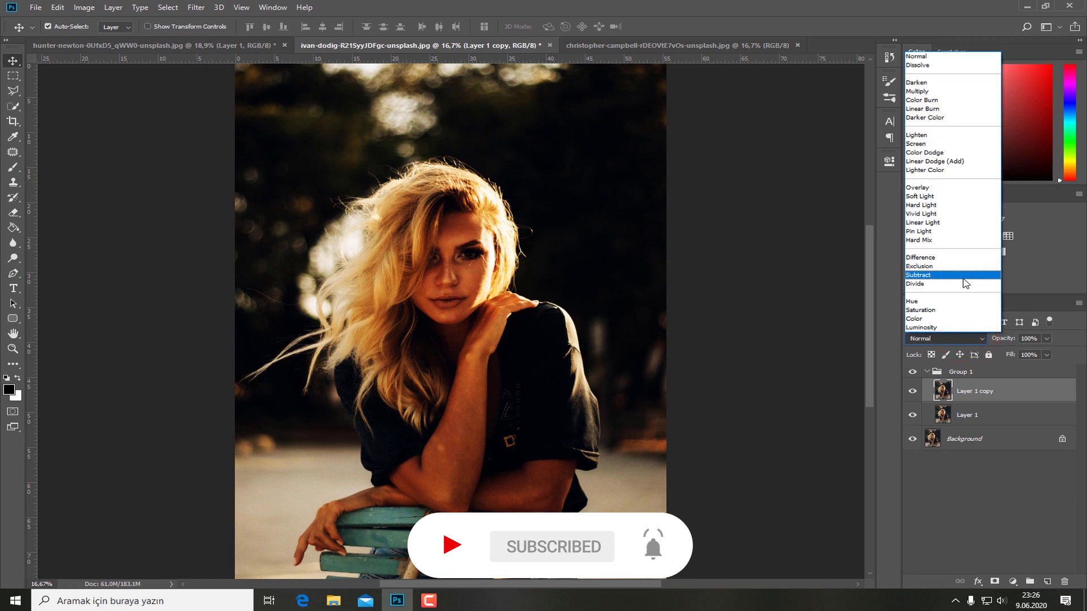
pyautogui.click(960, 214)
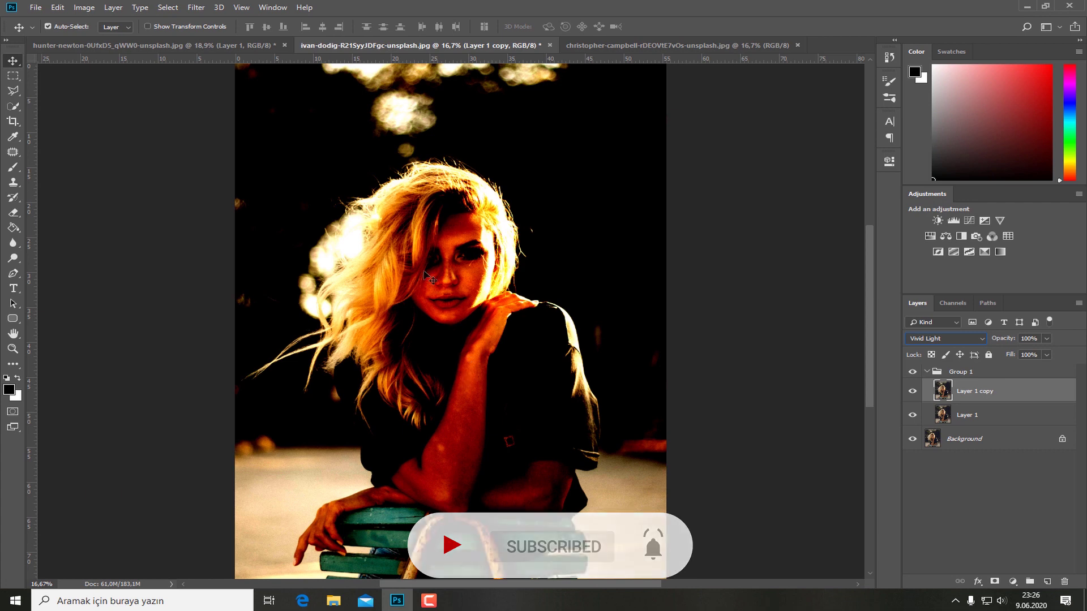
pyautogui.click(1037, 393)
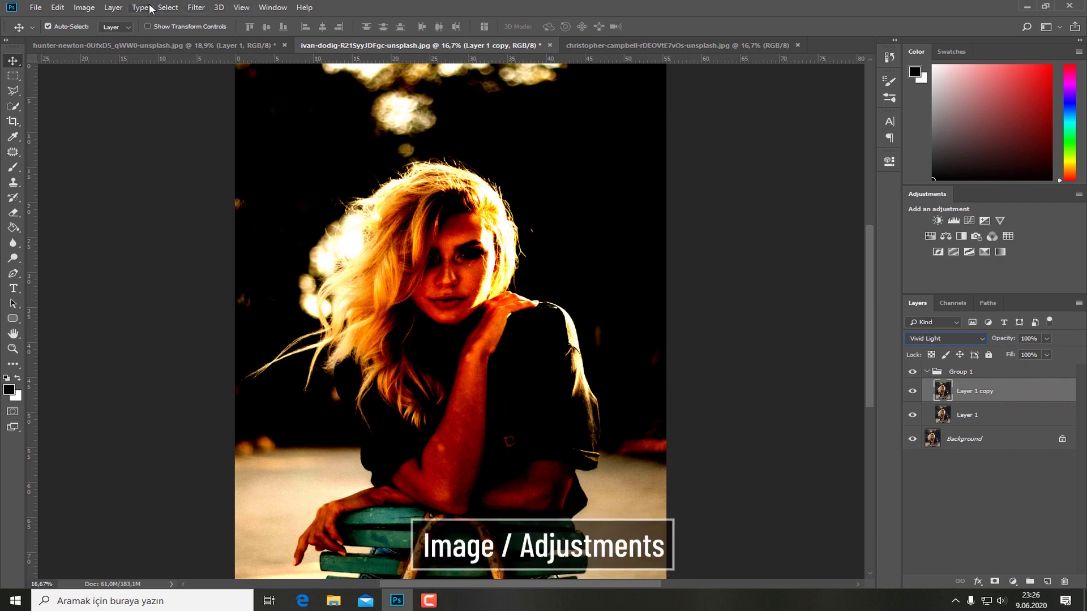
# Invert Layer 1 copy, then give it a Surface Blur of radius 40, threshold 10.
pyautogui.click(83, 8)
pyautogui.moveTo(103, 38)
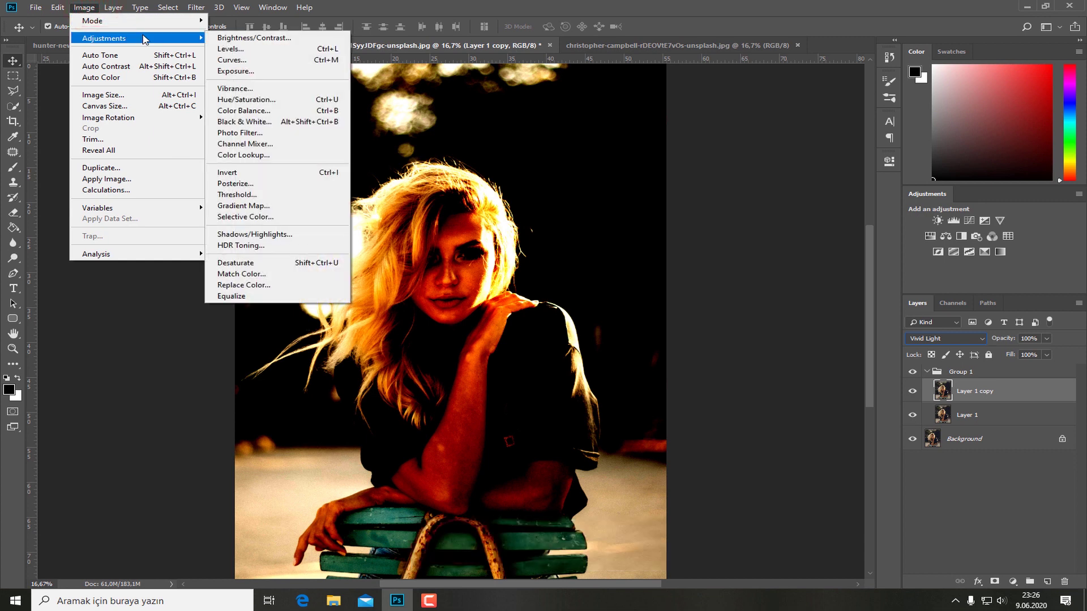
pyautogui.click(317, 172)
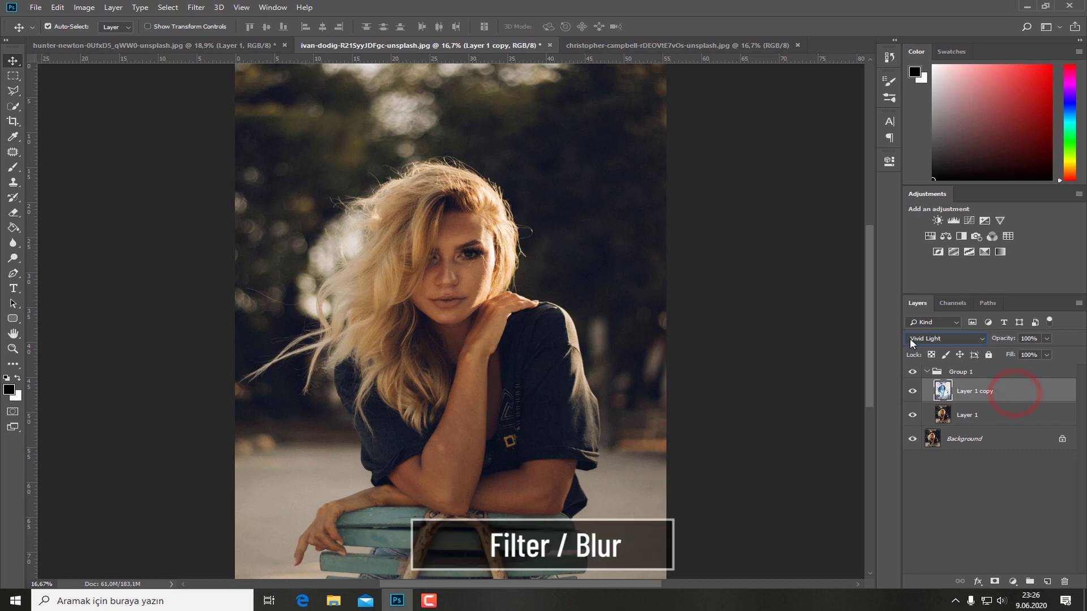
pyautogui.click(193, 9)
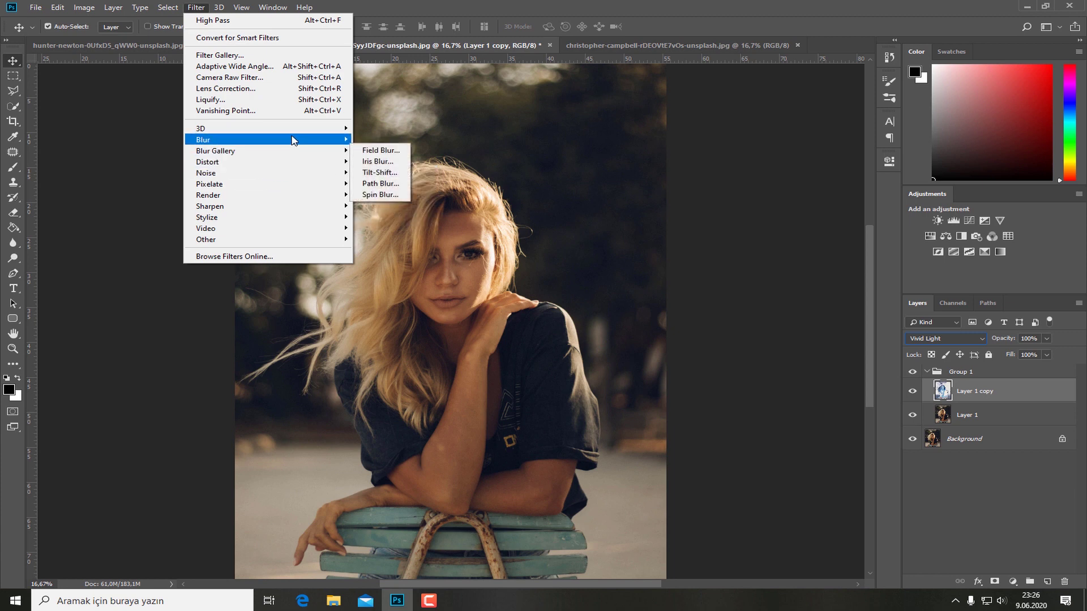
pyautogui.moveTo(255, 139)
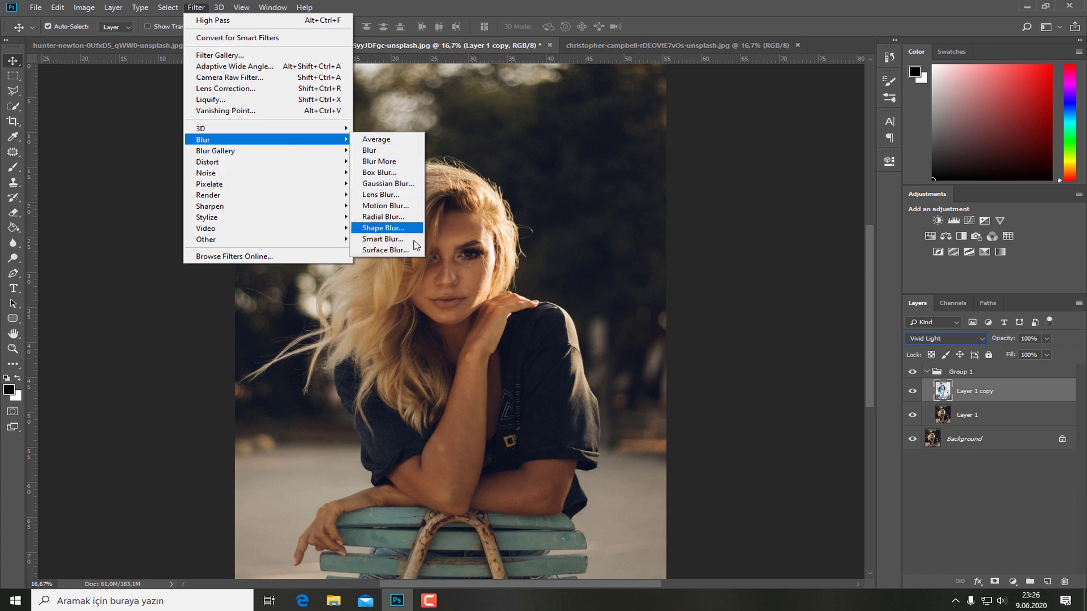
pyautogui.click(415, 252)
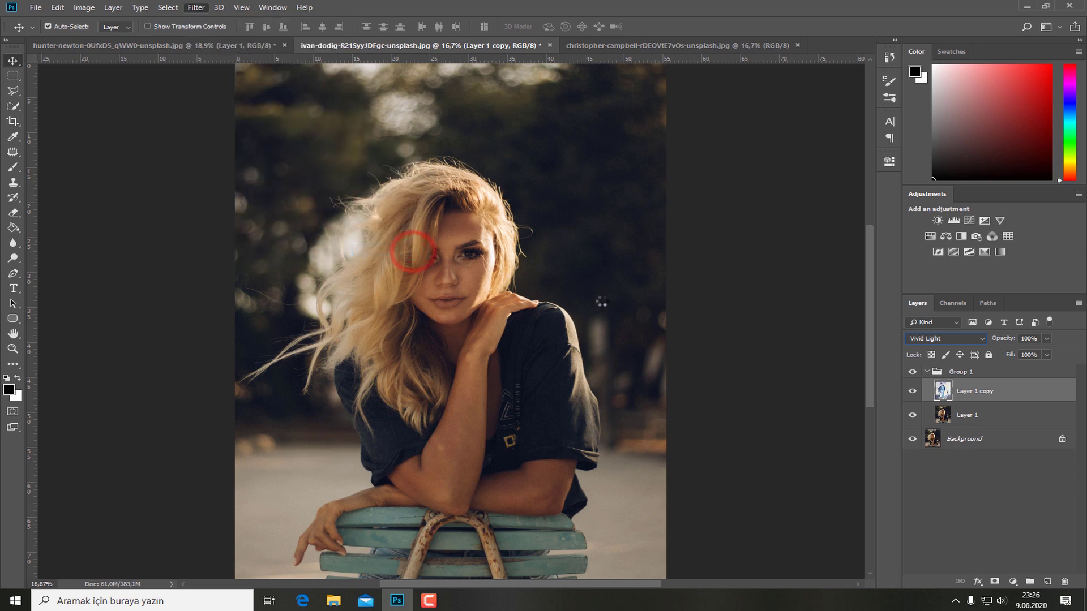
pyautogui.moveTo(558, 103); pyautogui.dragTo(744, 142)
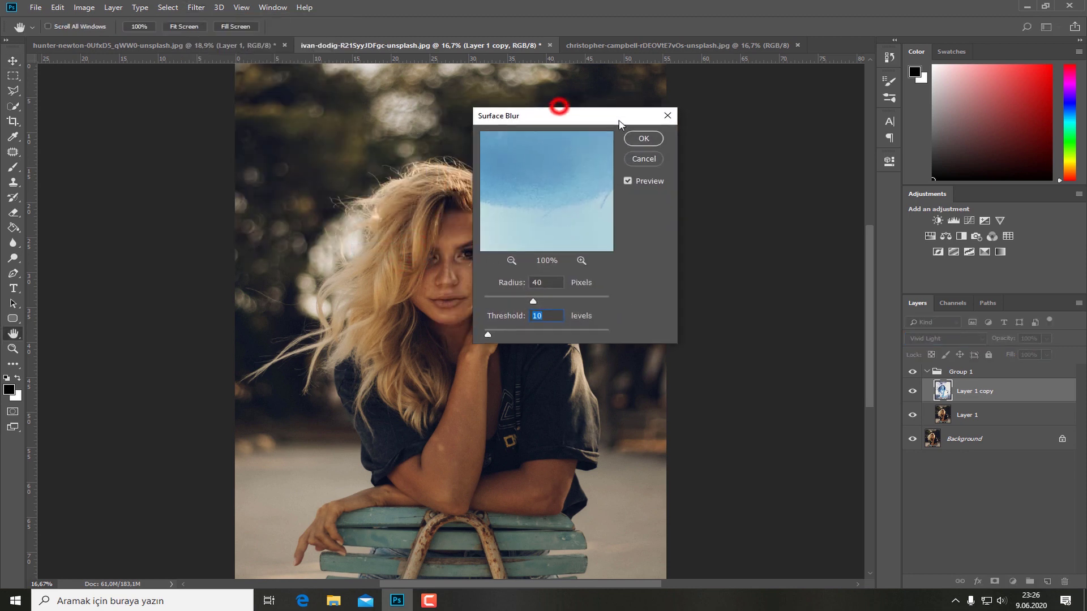
pyautogui.click(703, 312)
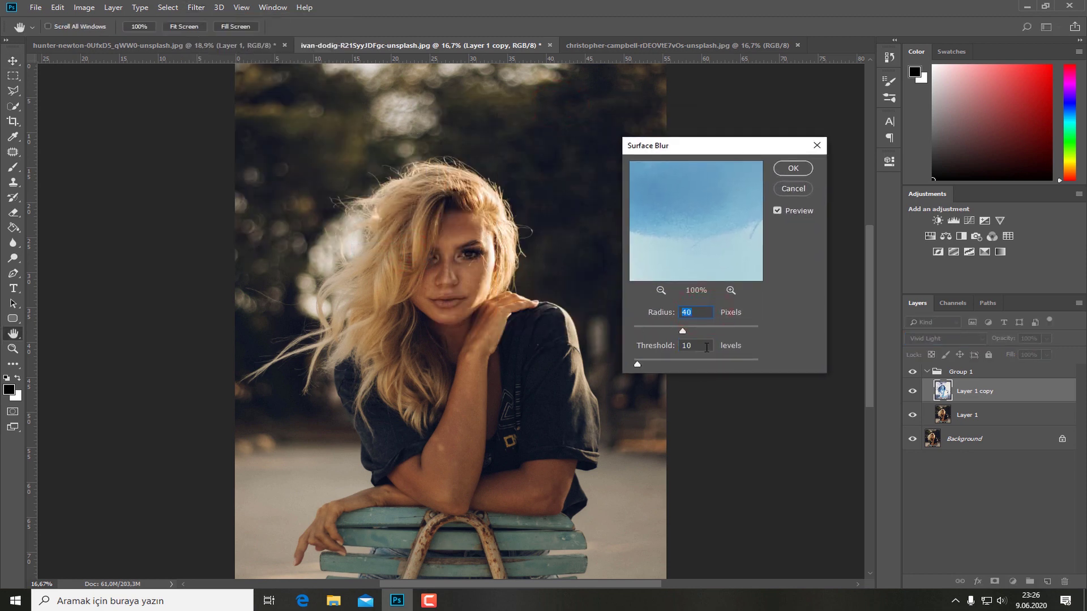
pyautogui.click(789, 174)
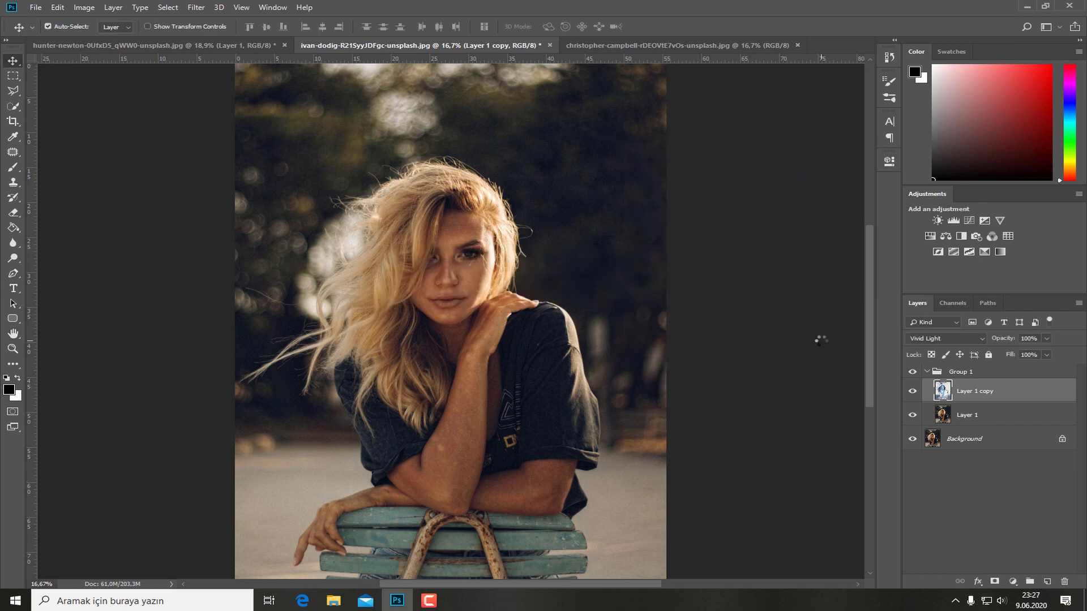
# Collapse Group 1, toggle it off and on while zoomed in, then fit the image.
pyautogui.click(926, 373)
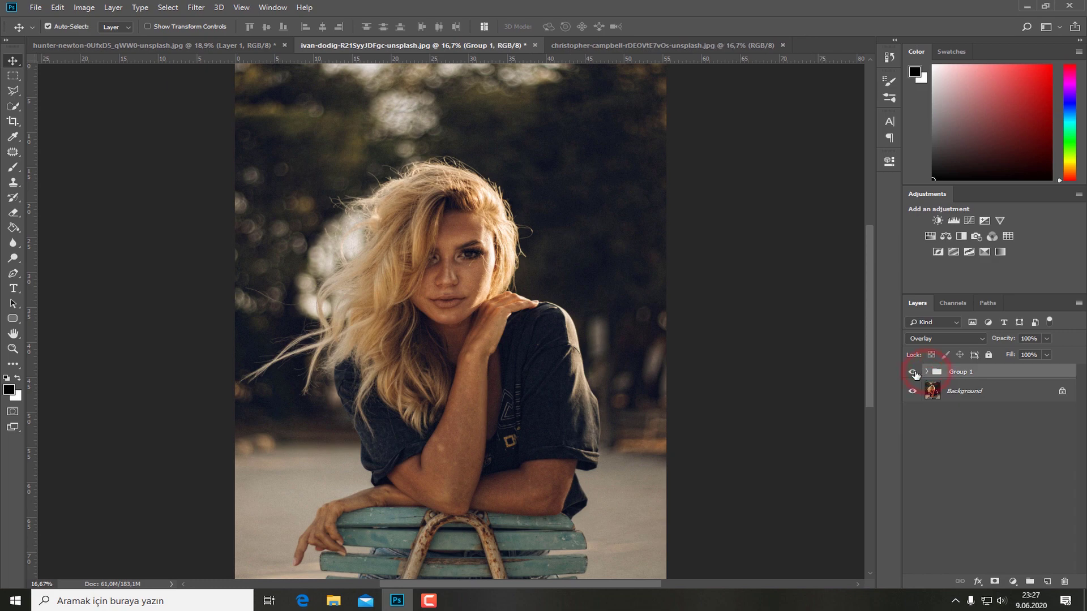
pyautogui.click(912, 372)
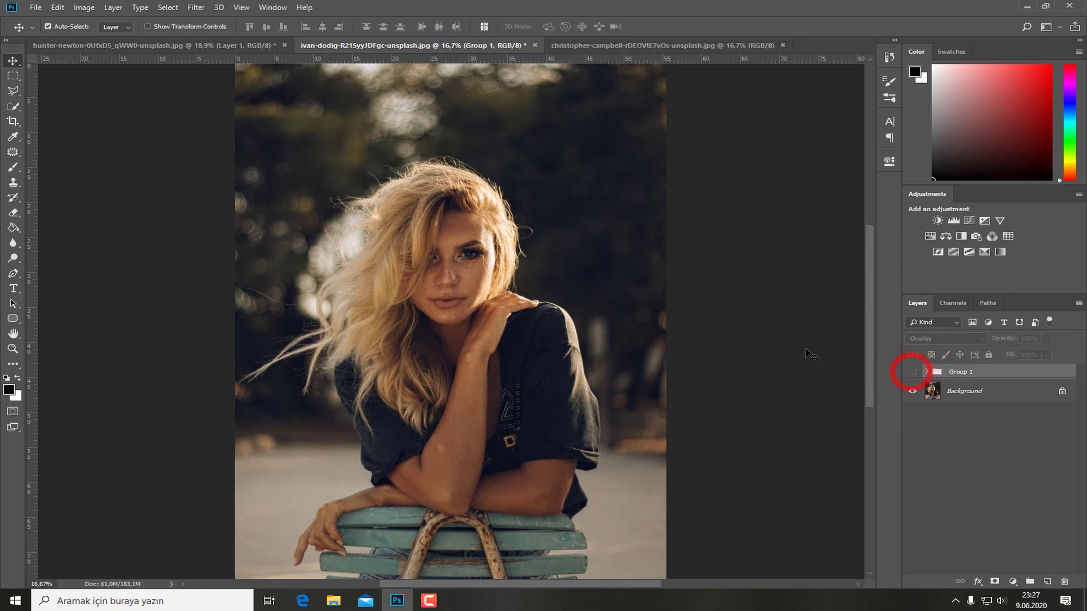
pyautogui.click(912, 372)
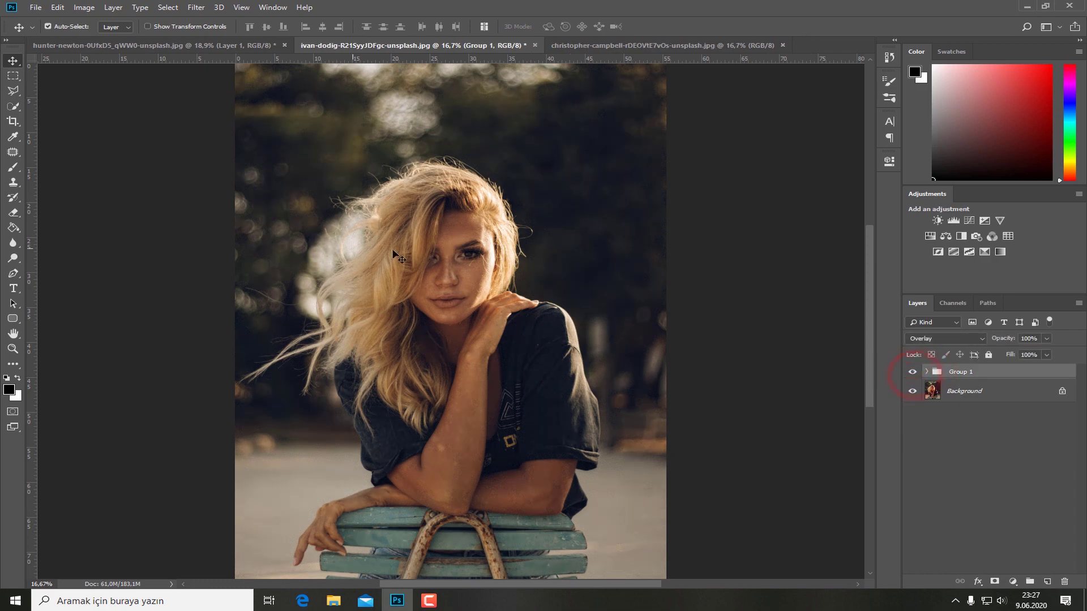
pyautogui.scroll(2, 428, 254)
pyautogui.scroll(2, 428, 254)
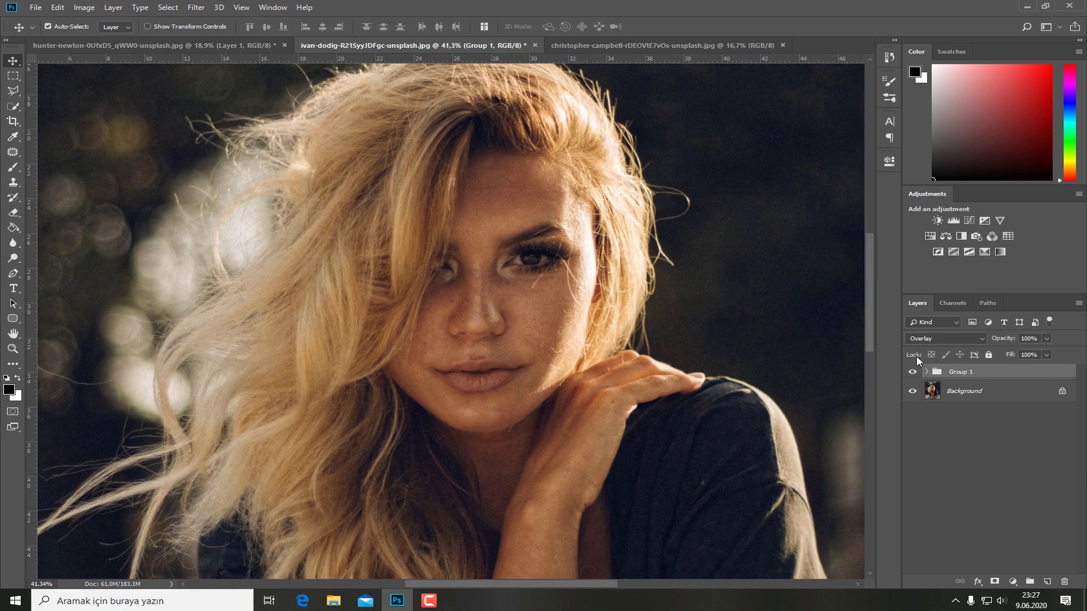
pyautogui.click(912, 373)
pyautogui.click(913, 372)
pyautogui.click(913, 372)
pyautogui.hotkey('ctrl', '0')
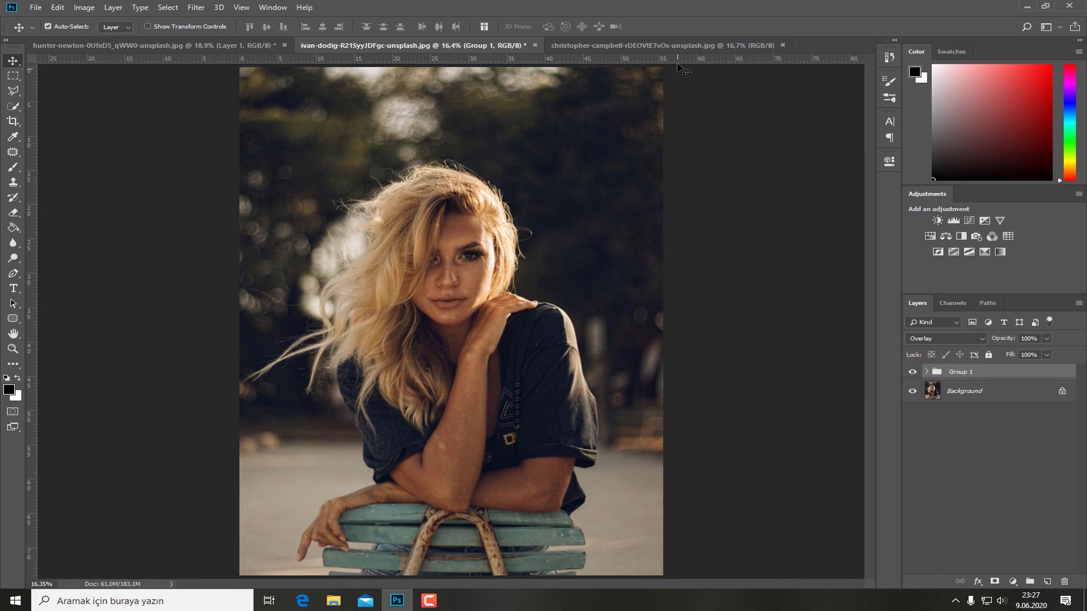
# On the third portrait, duplicate the Background layer into Layer 1.
pyautogui.click(685, 46)
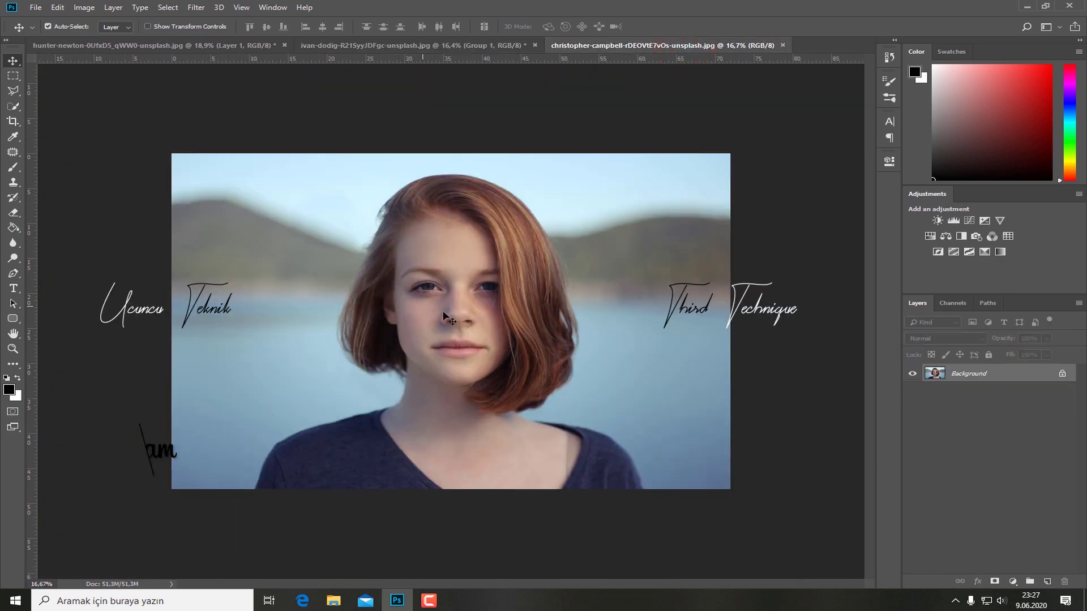
pyautogui.click(1040, 380)
pyautogui.hotkey('ctrl', 'j')
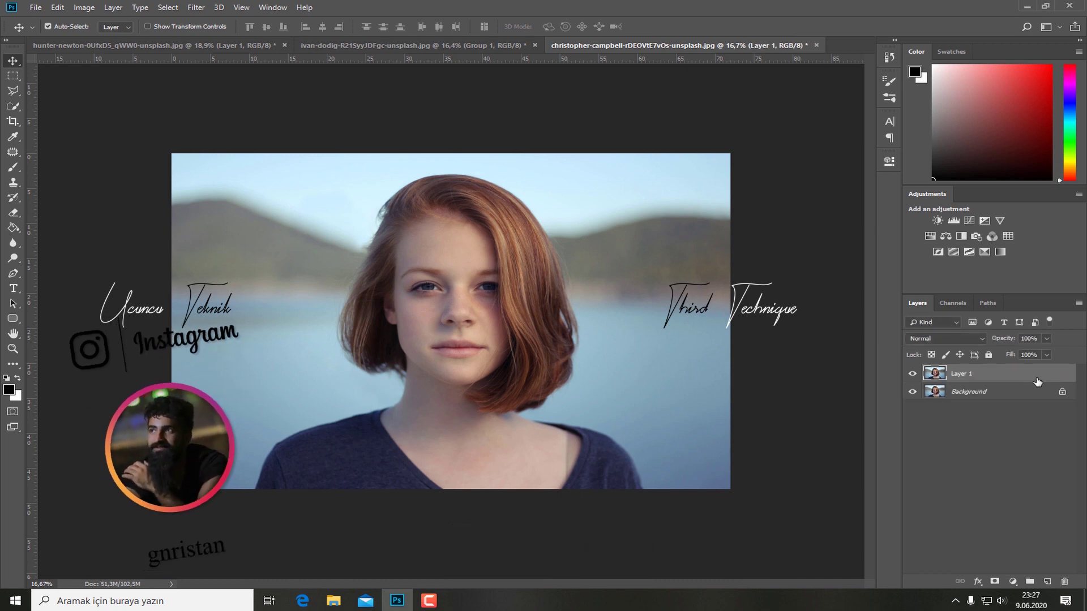
# Apply a High Pass filter with radius 4,4 to Layer 1.
pyautogui.click(196, 7)
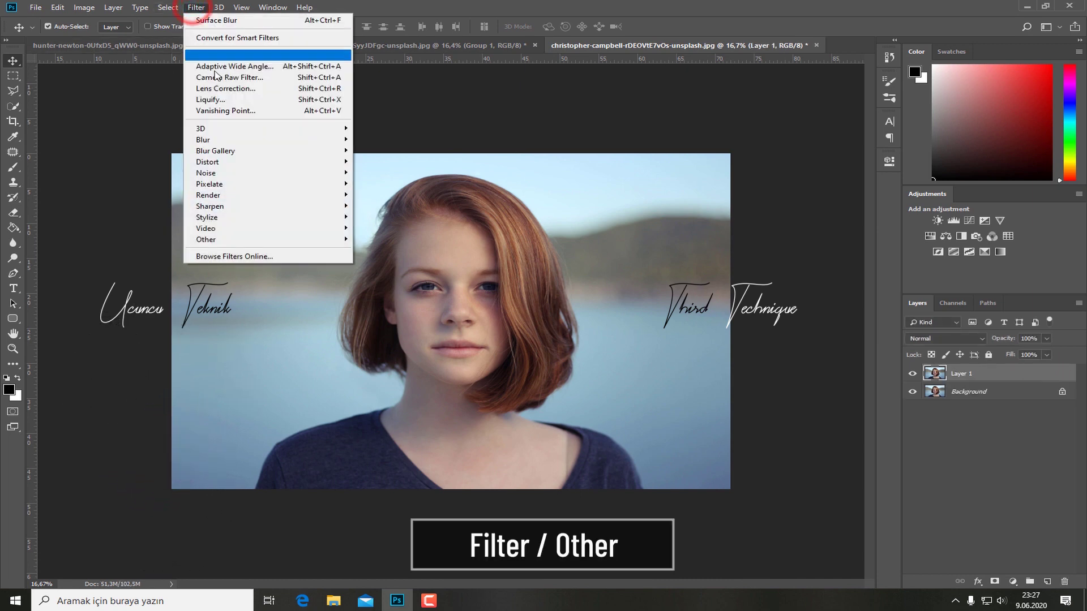
pyautogui.moveTo(206, 239)
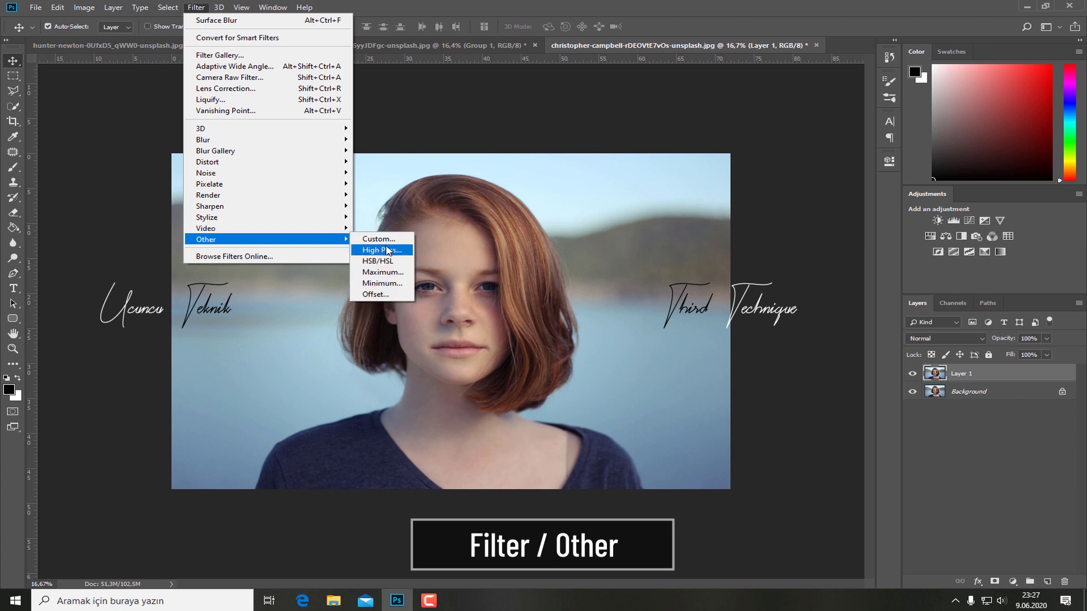
pyautogui.click(387, 250)
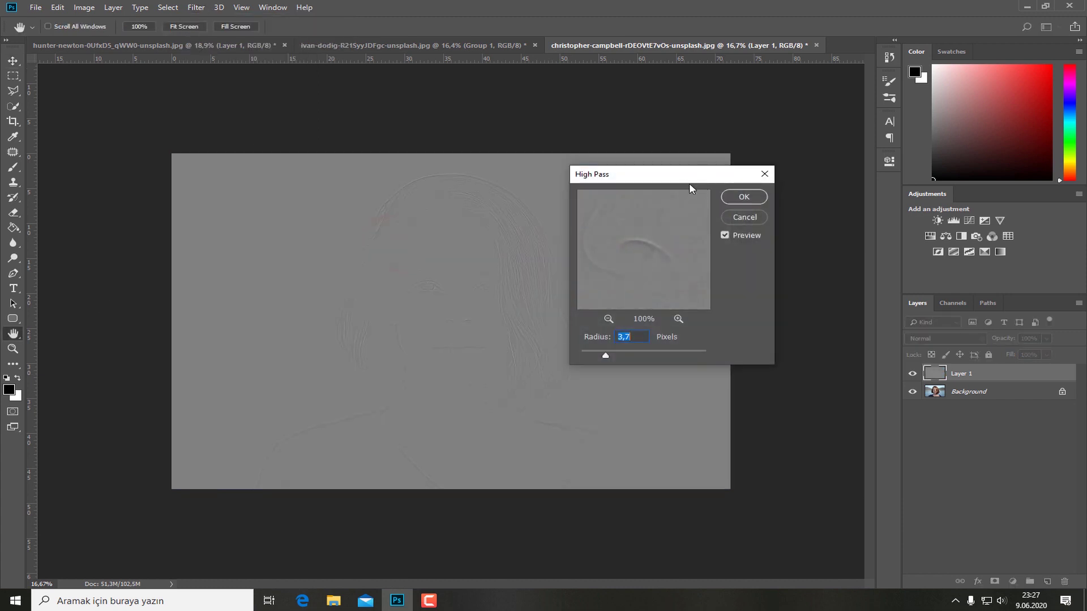
pyautogui.moveTo(690, 185); pyautogui.dragTo(745, 199)
pyautogui.moveTo(660, 369); pyautogui.dragTo(667, 369)
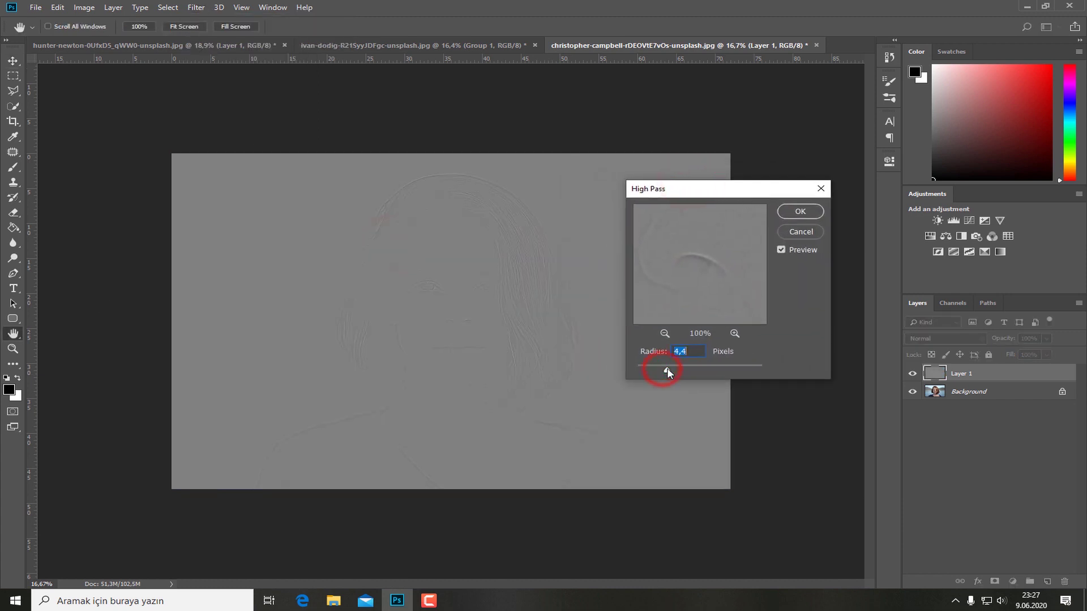
pyautogui.click(812, 212)
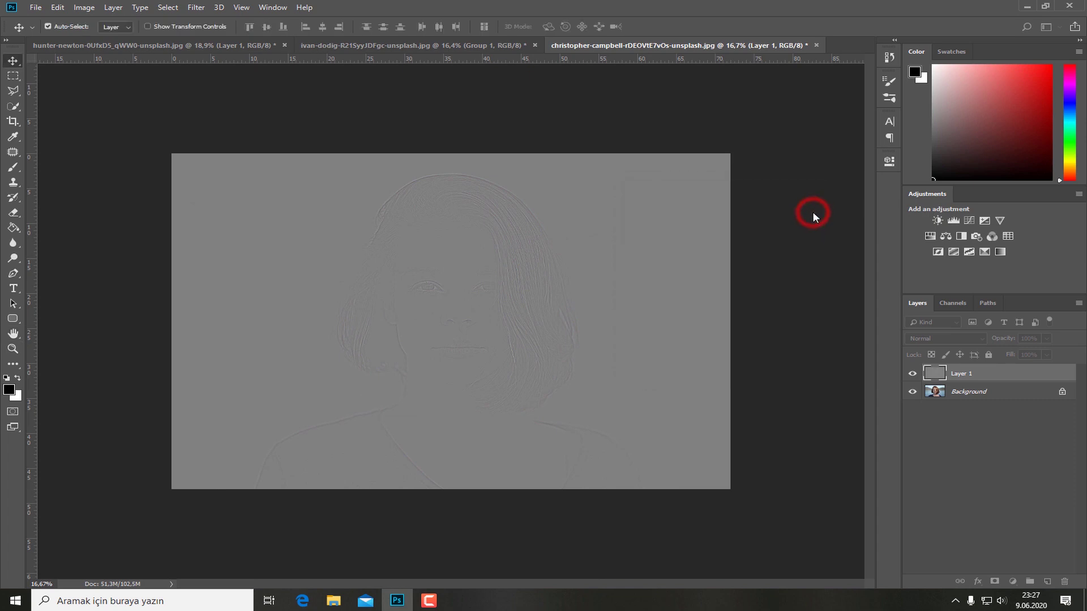
# Blend Layer 1 in Vivid Light and toggle its visibility to compare the hair detail.
pyautogui.click(935, 341)
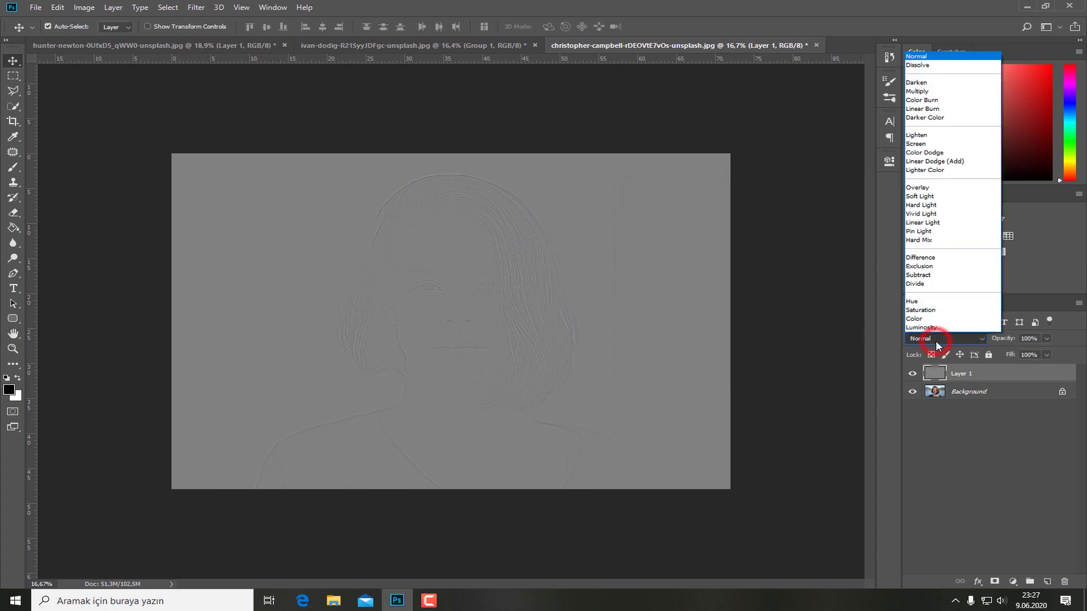
pyautogui.click(951, 214)
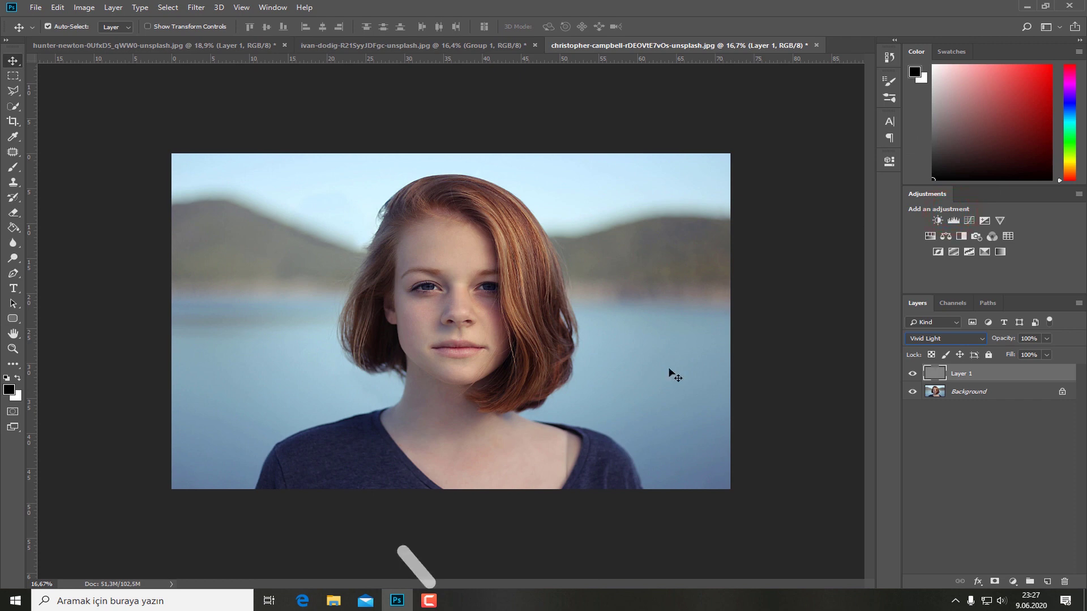
pyautogui.click(911, 374)
pyautogui.click(912, 374)
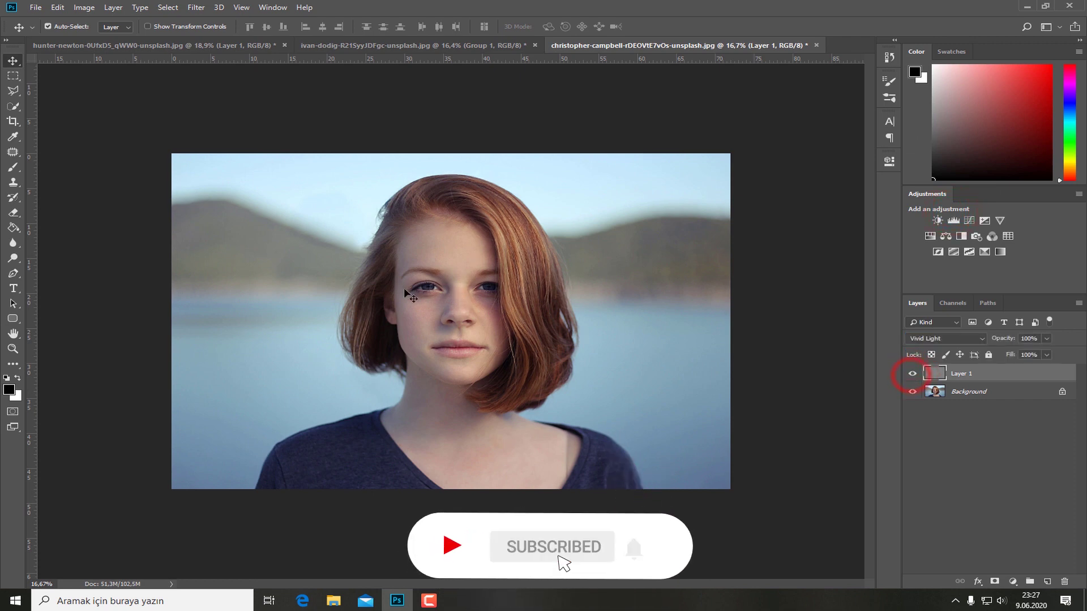
pyautogui.scroll(3, 436, 300)
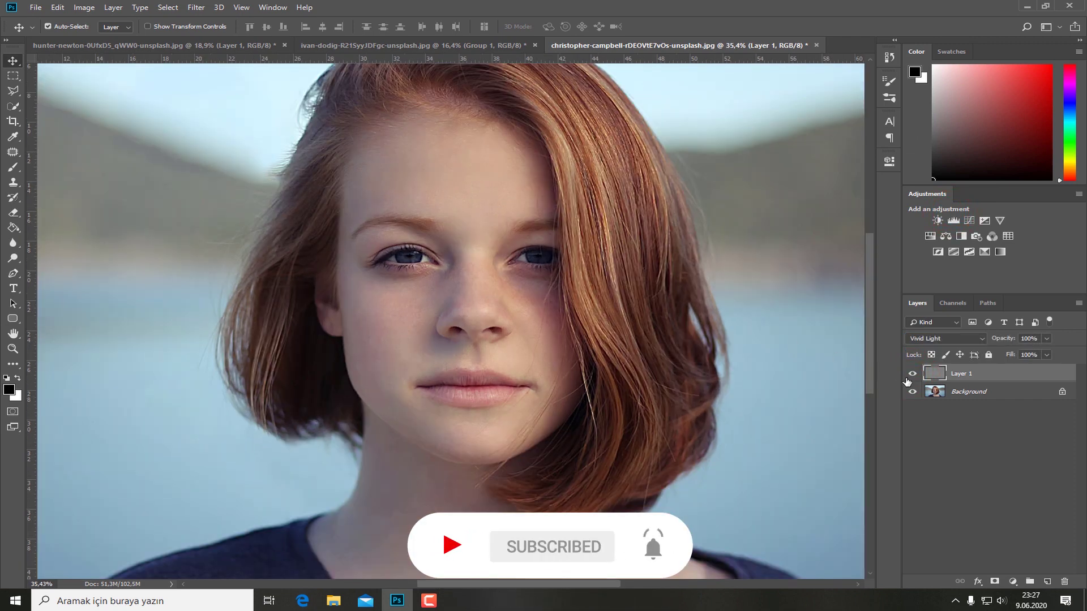
pyautogui.click(912, 375)
pyautogui.scroll(-2, 487, 304)
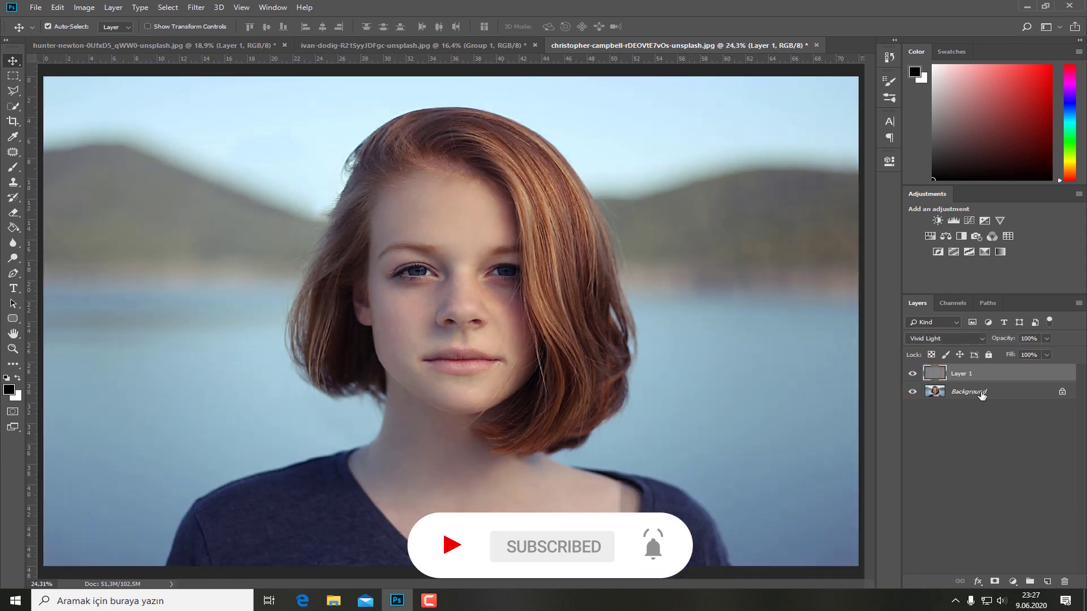
pyautogui.click(195, 8)
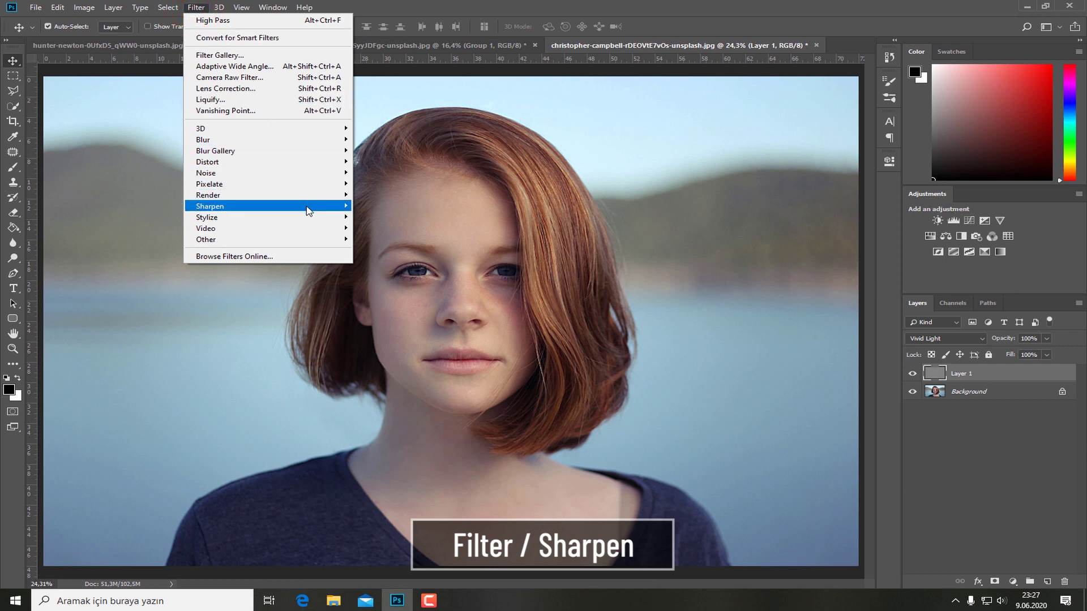
pyautogui.moveTo(211, 206)
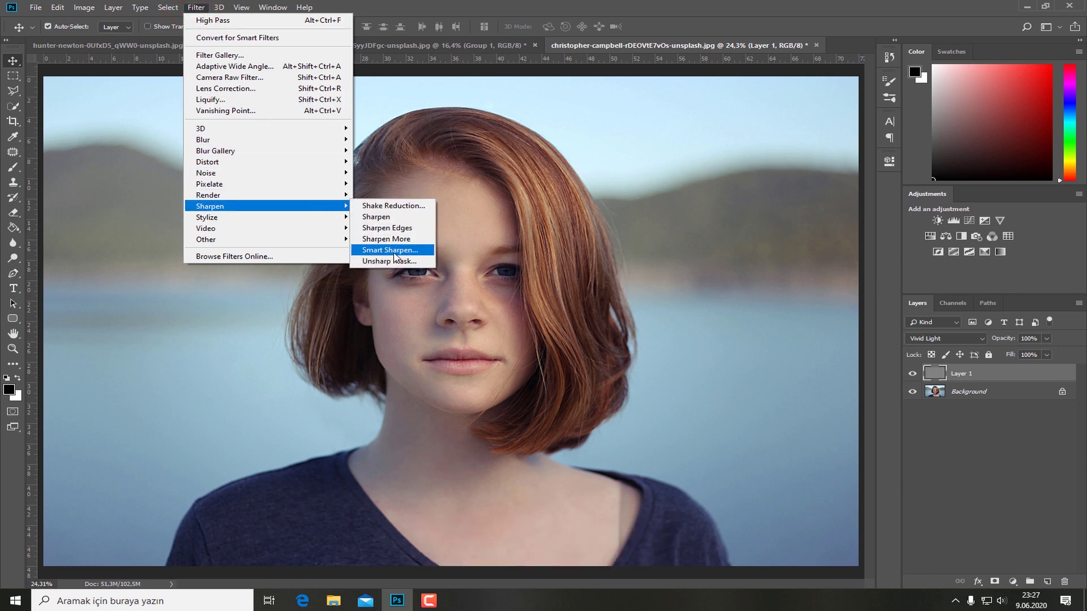
# Smart Sharpen Layer 1 at 369% amount and 3,6 px radius, removing lens blur.
pyautogui.click(431, 249)
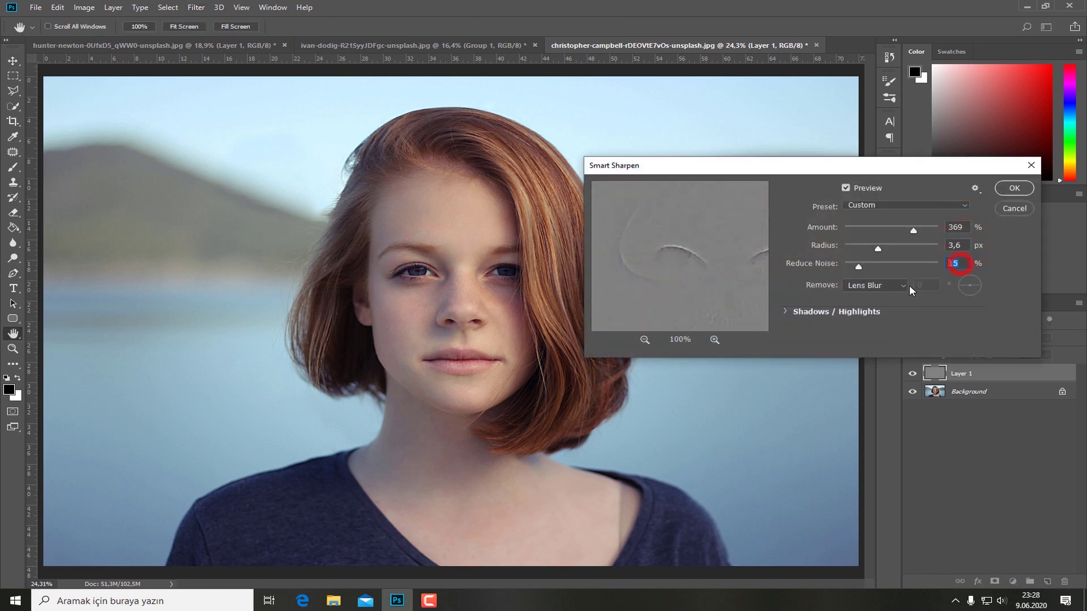
pyautogui.click(1014, 188)
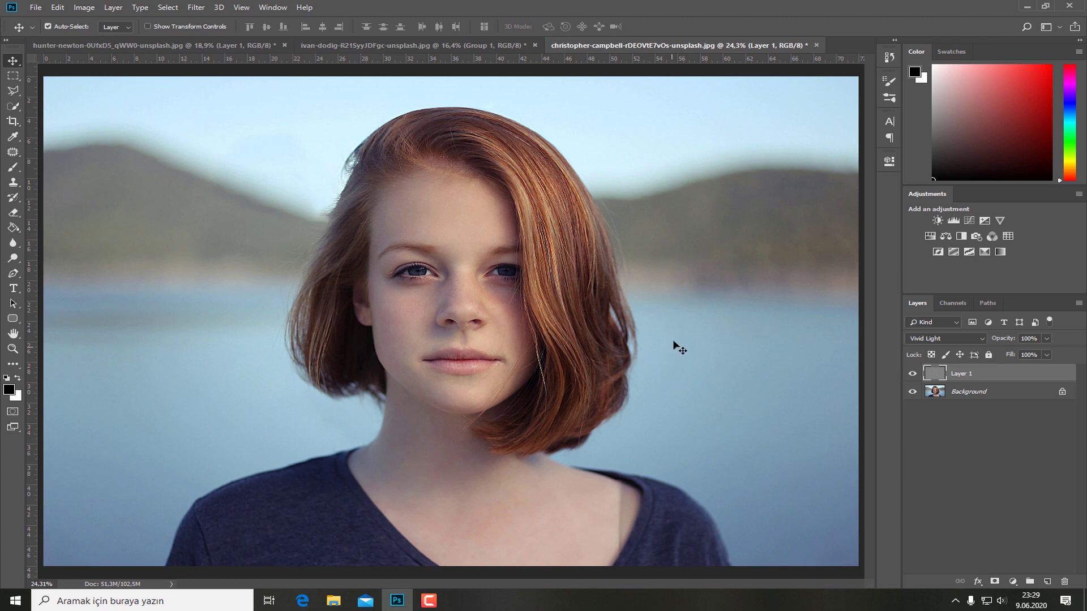
# Compare Layer 1's sharpening on and off, add a white layer mask, and pick the Brush tool.
pyautogui.click(913, 375)
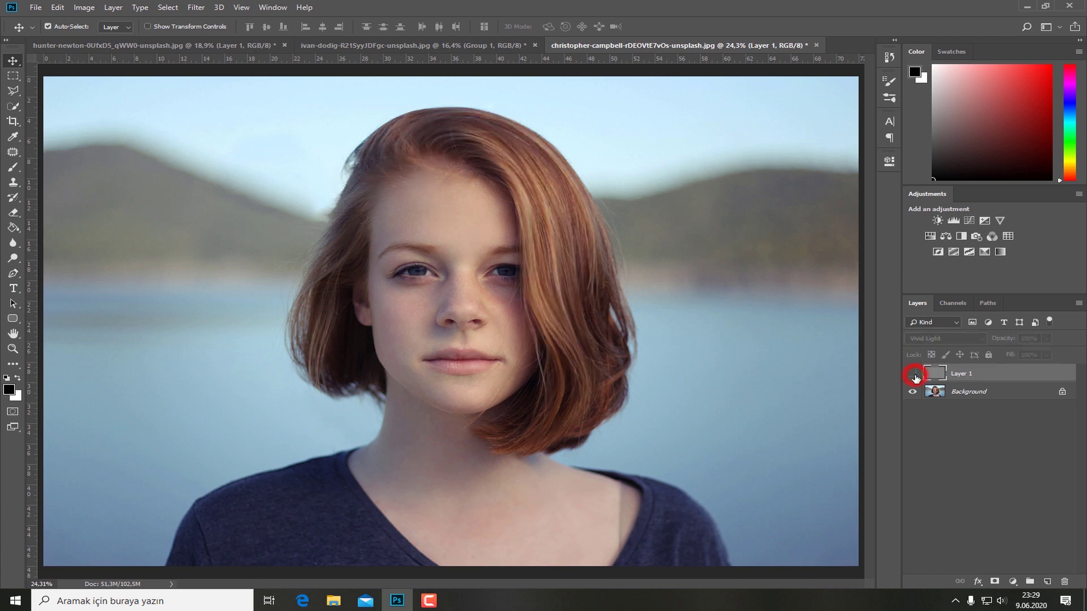
pyautogui.click(913, 375)
pyautogui.click(912, 375)
pyautogui.click(913, 374)
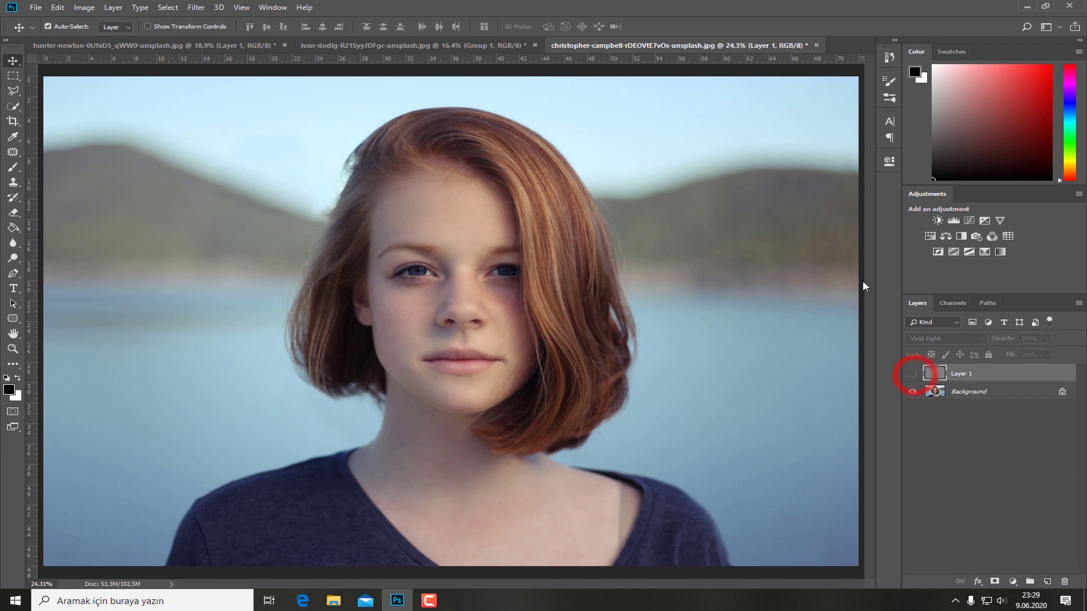
pyautogui.click(912, 374)
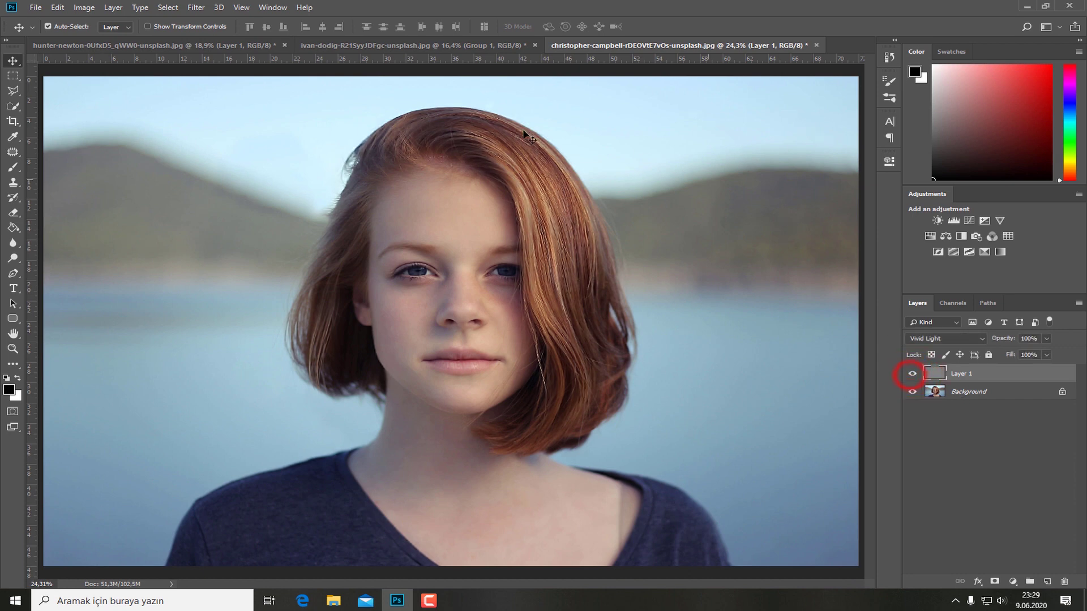
pyautogui.click(994, 582)
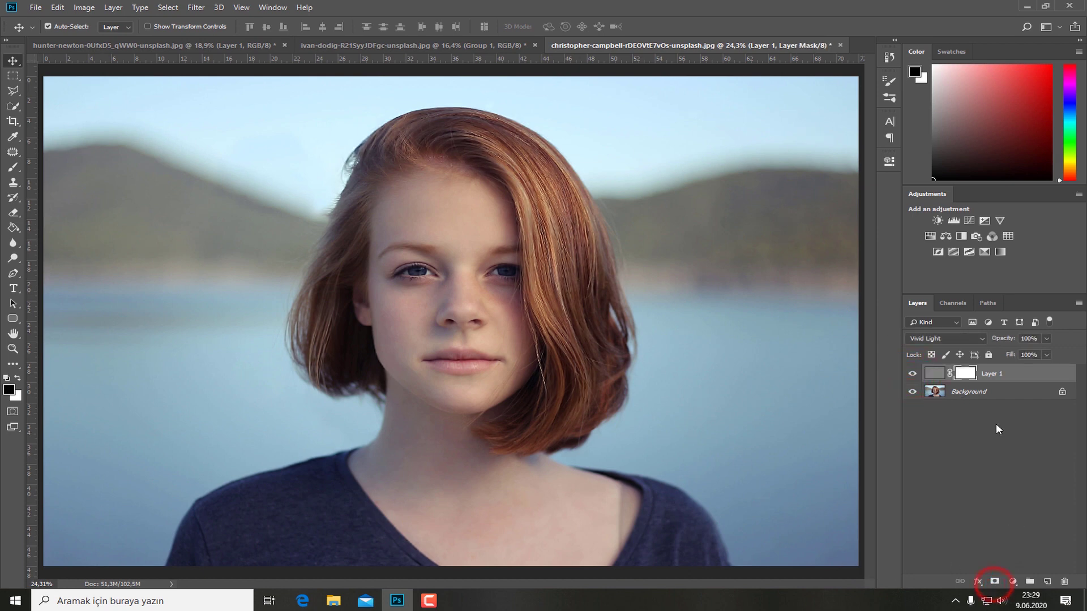
pyautogui.click(13, 168)
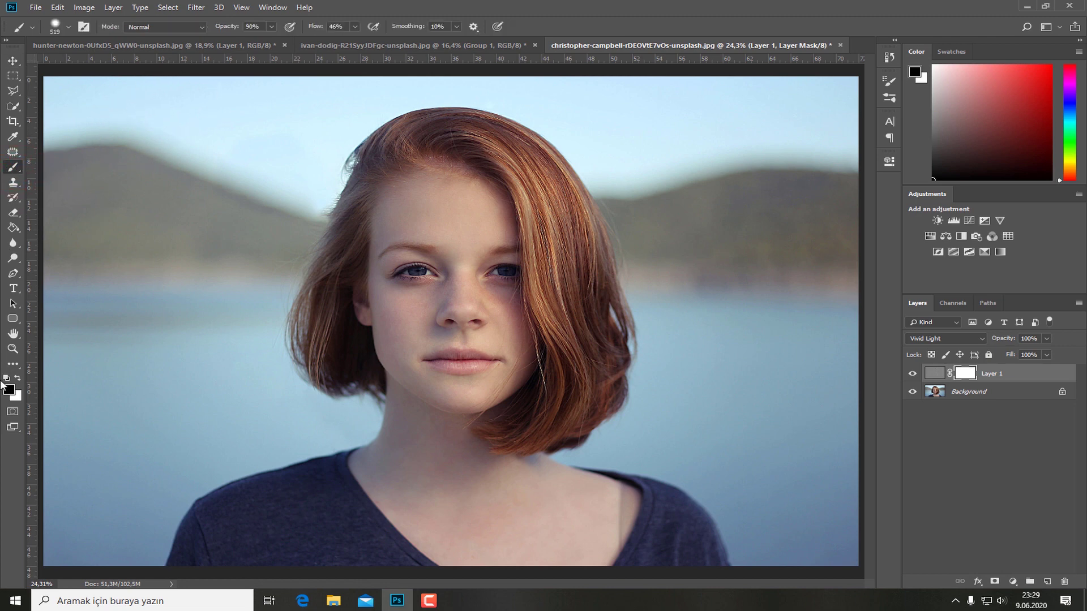
# Set up a soft, low-hardness brush at 43% opacity and about 338 px size.
pyautogui.click(68, 27)
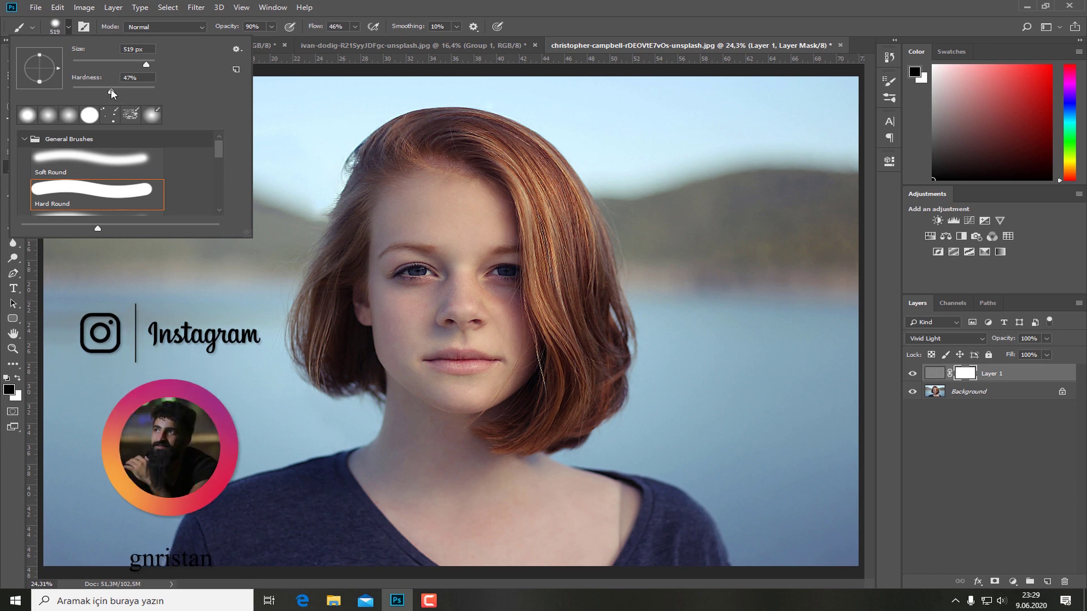
pyautogui.moveTo(108, 89); pyautogui.dragTo(81, 93)
pyautogui.moveTo(273, 27); pyautogui.dragTo(241, 40)
pyautogui.click(354, 26)
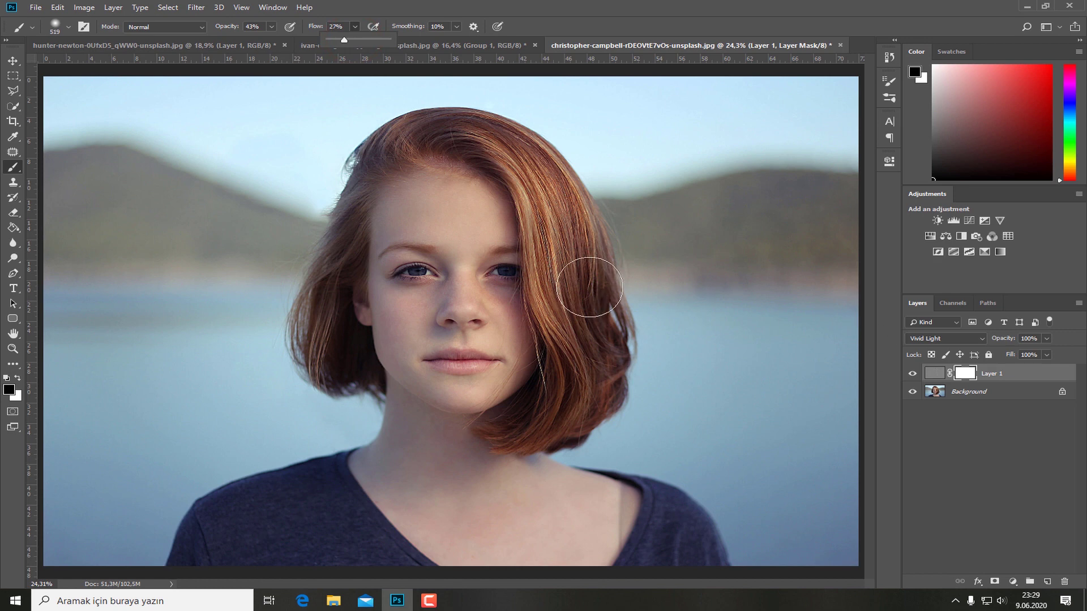
pyautogui.moveTo(588, 284); pyautogui.dragTo(572, 273)
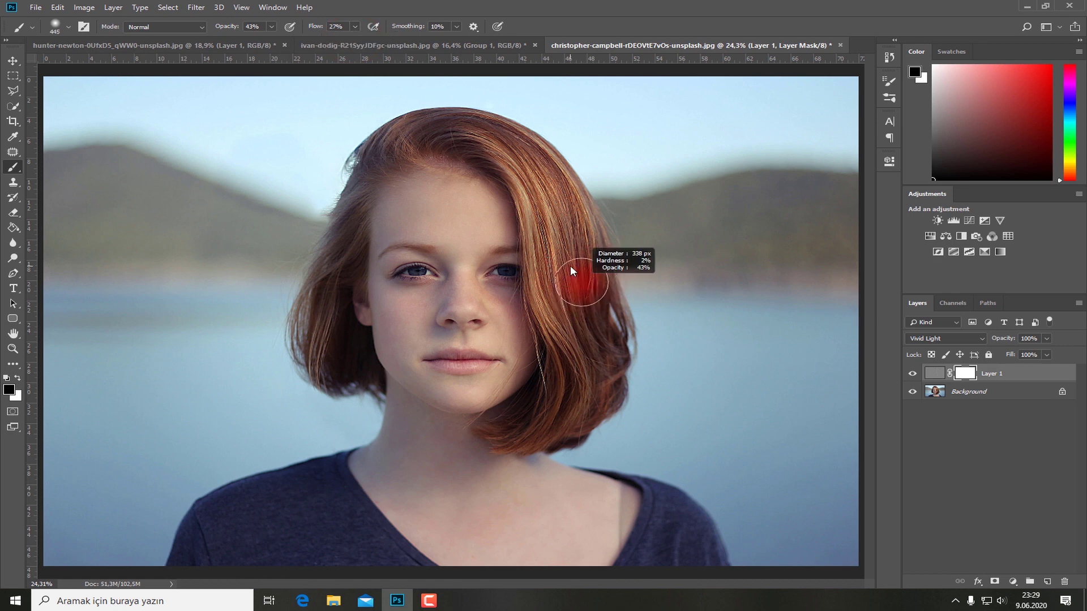
pyautogui.rightClick(573, 287)
pyautogui.click(534, 212)
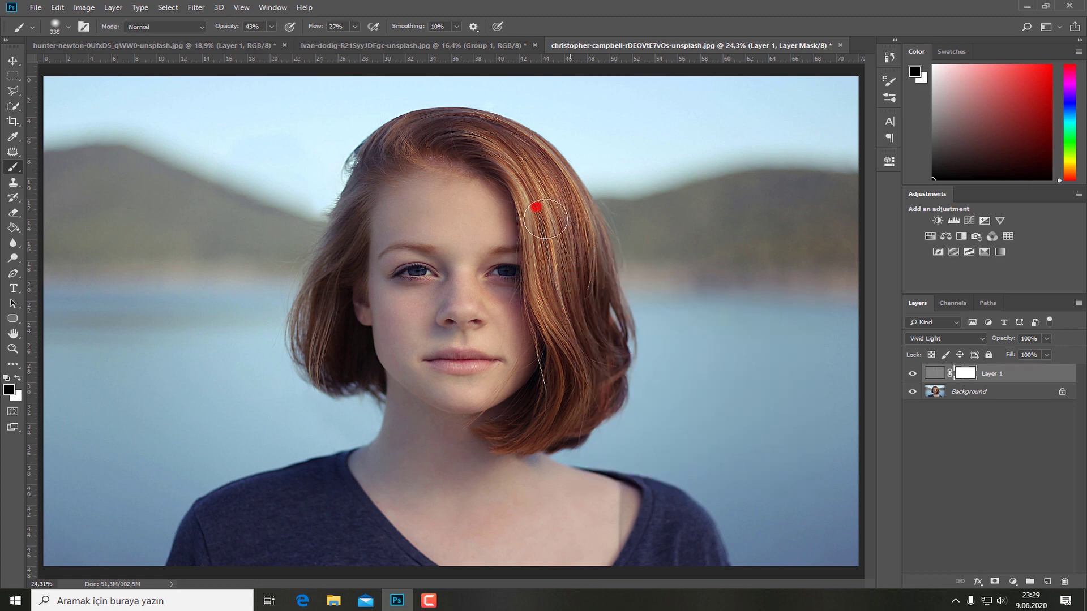
# Paint over the hair streaks and lower hair on Layer 1's mask, then switch to the Move tool.
pyautogui.moveTo(532, 163); pyautogui.dragTo(569, 301)
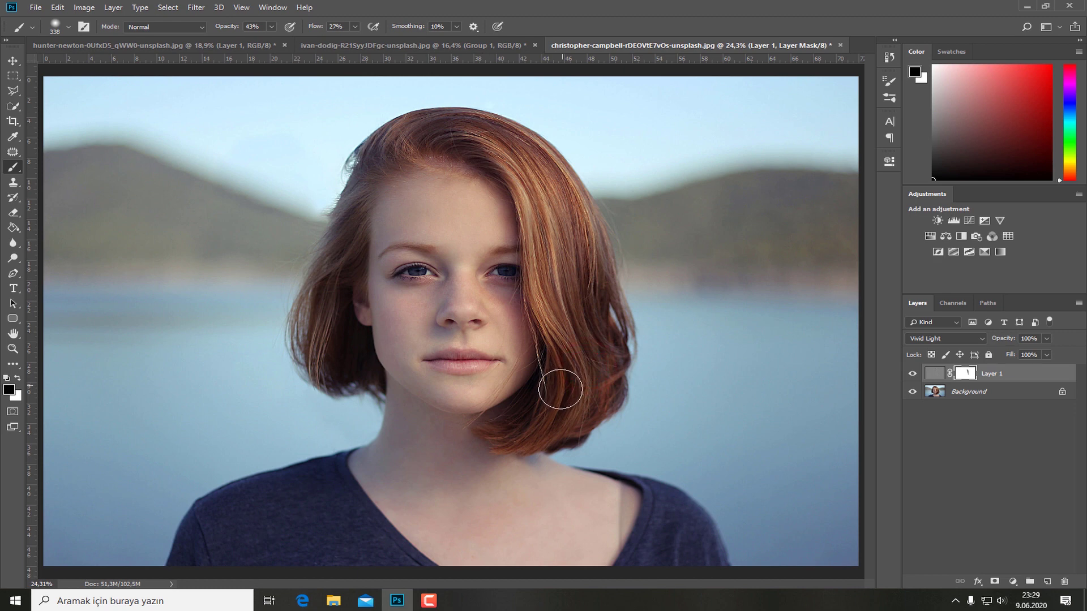
pyautogui.moveTo(569, 301); pyautogui.dragTo(557, 401)
pyautogui.press('v')
pyautogui.click(912, 375)
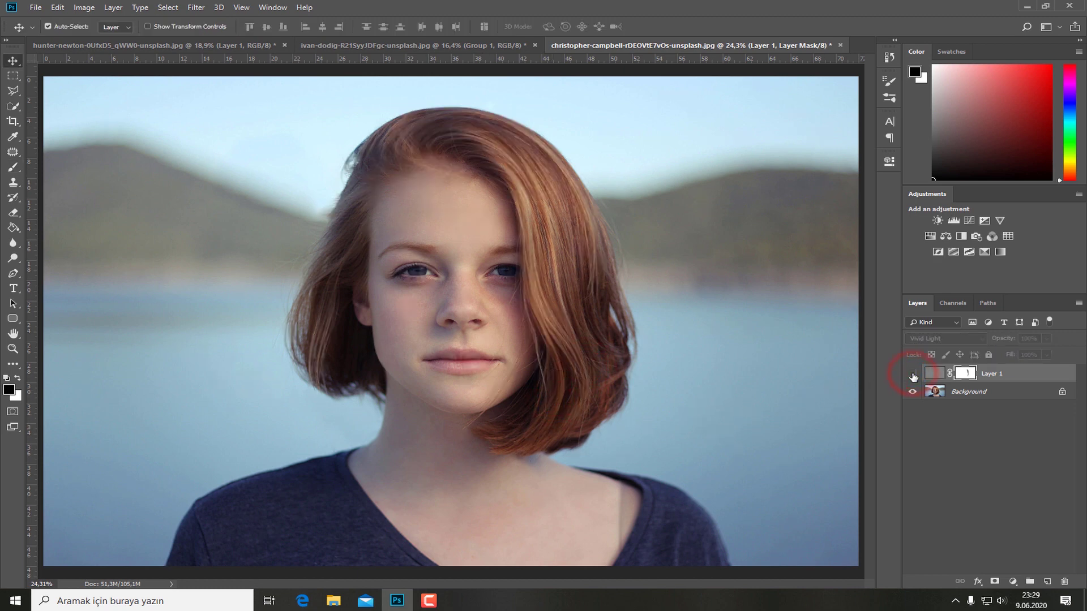
pyautogui.click(913, 375)
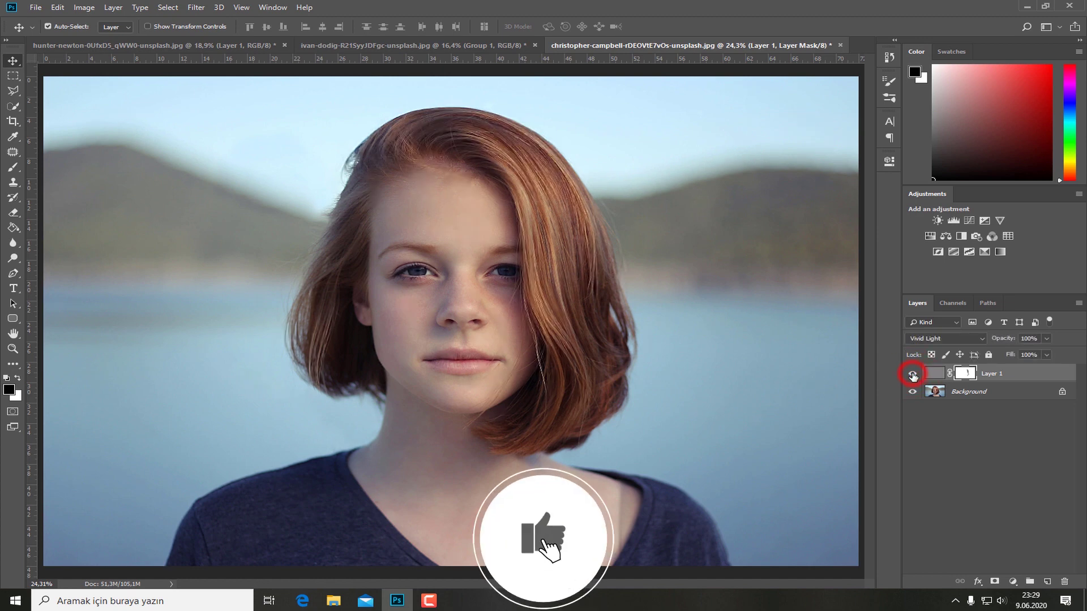